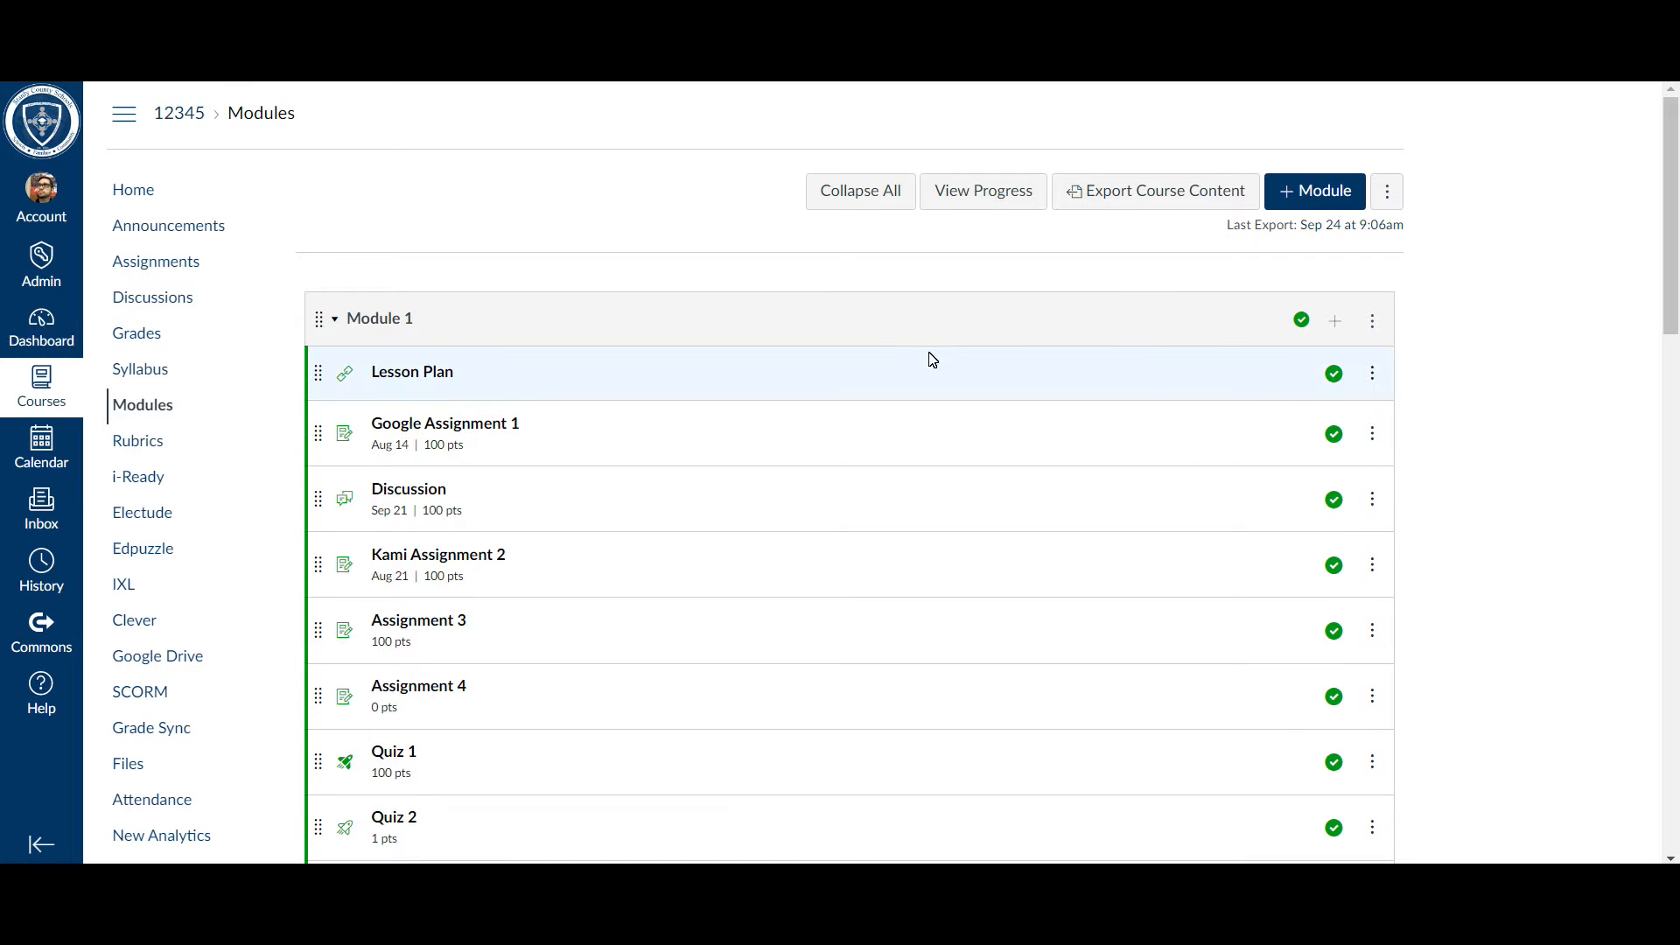
Start adding an External Tool item to Module 1, choosing the Google Drive tool that pulls documents into Canvas
scroll(707, 413, "down", 1)
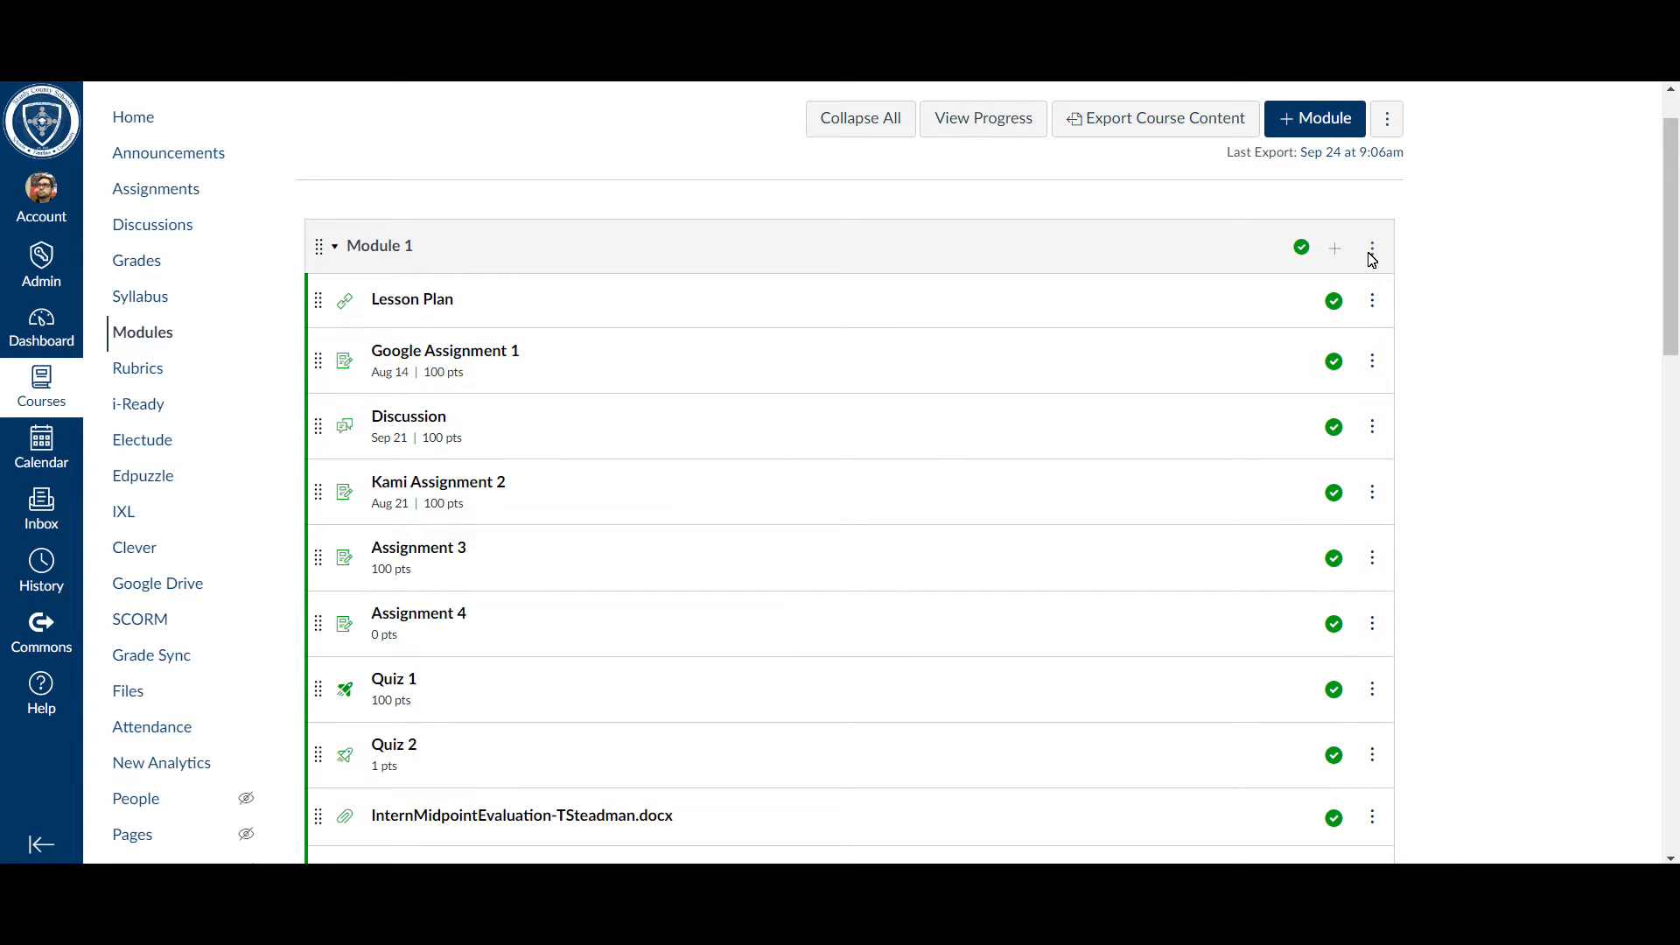
left_click(1334, 249)
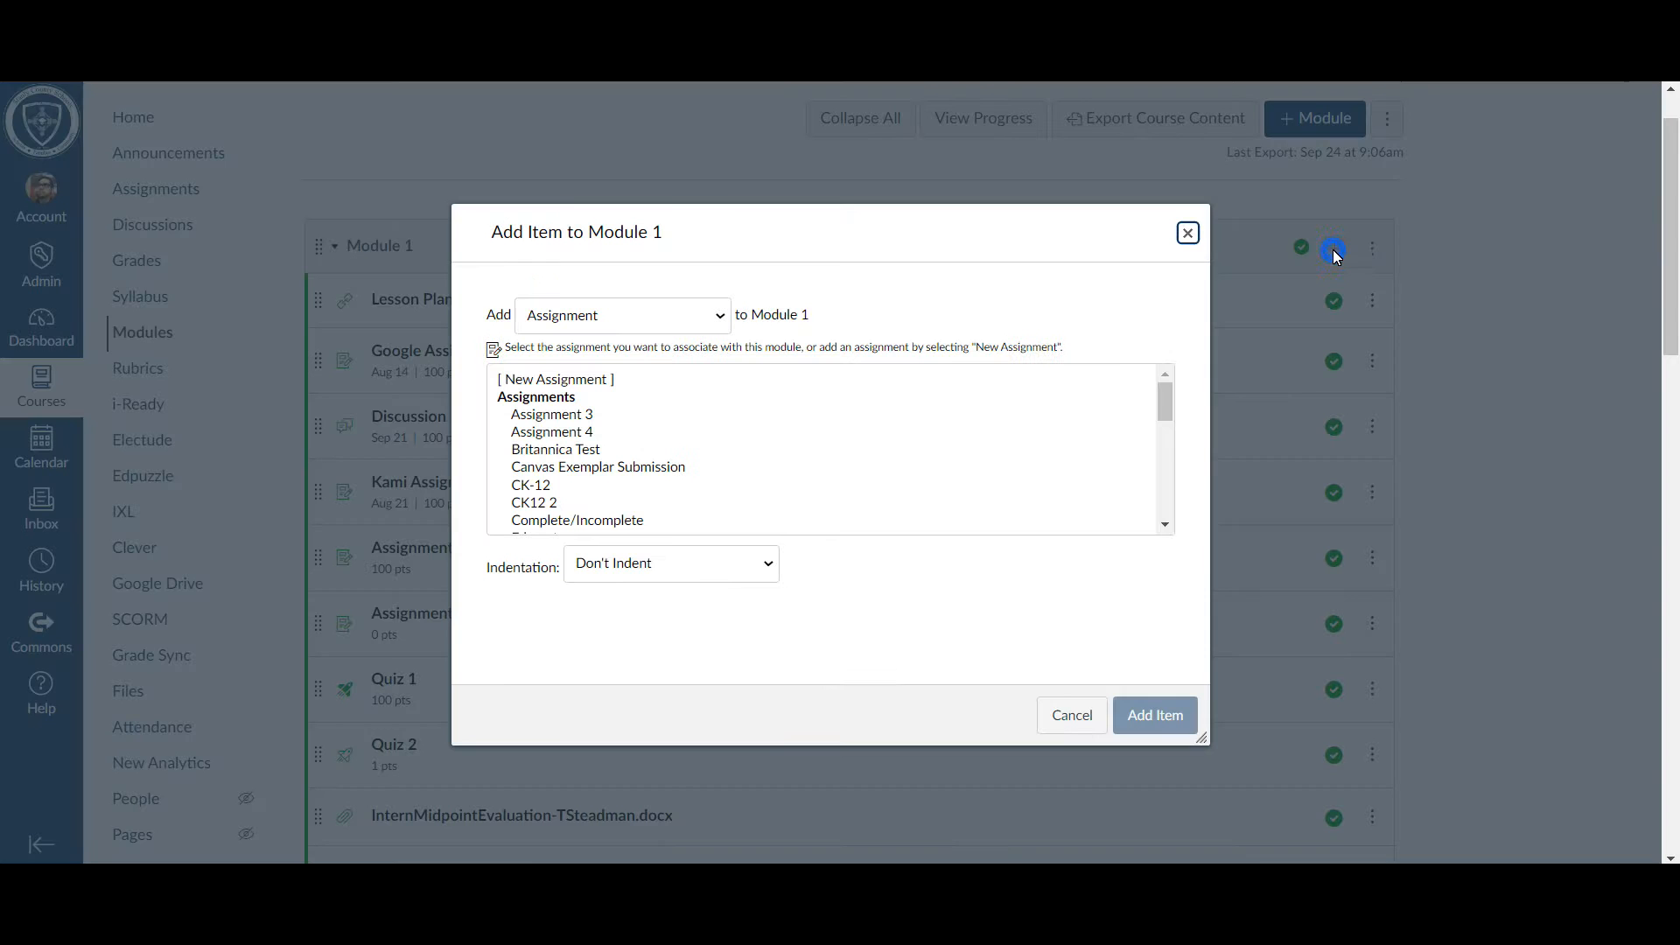
left_click(615, 325)
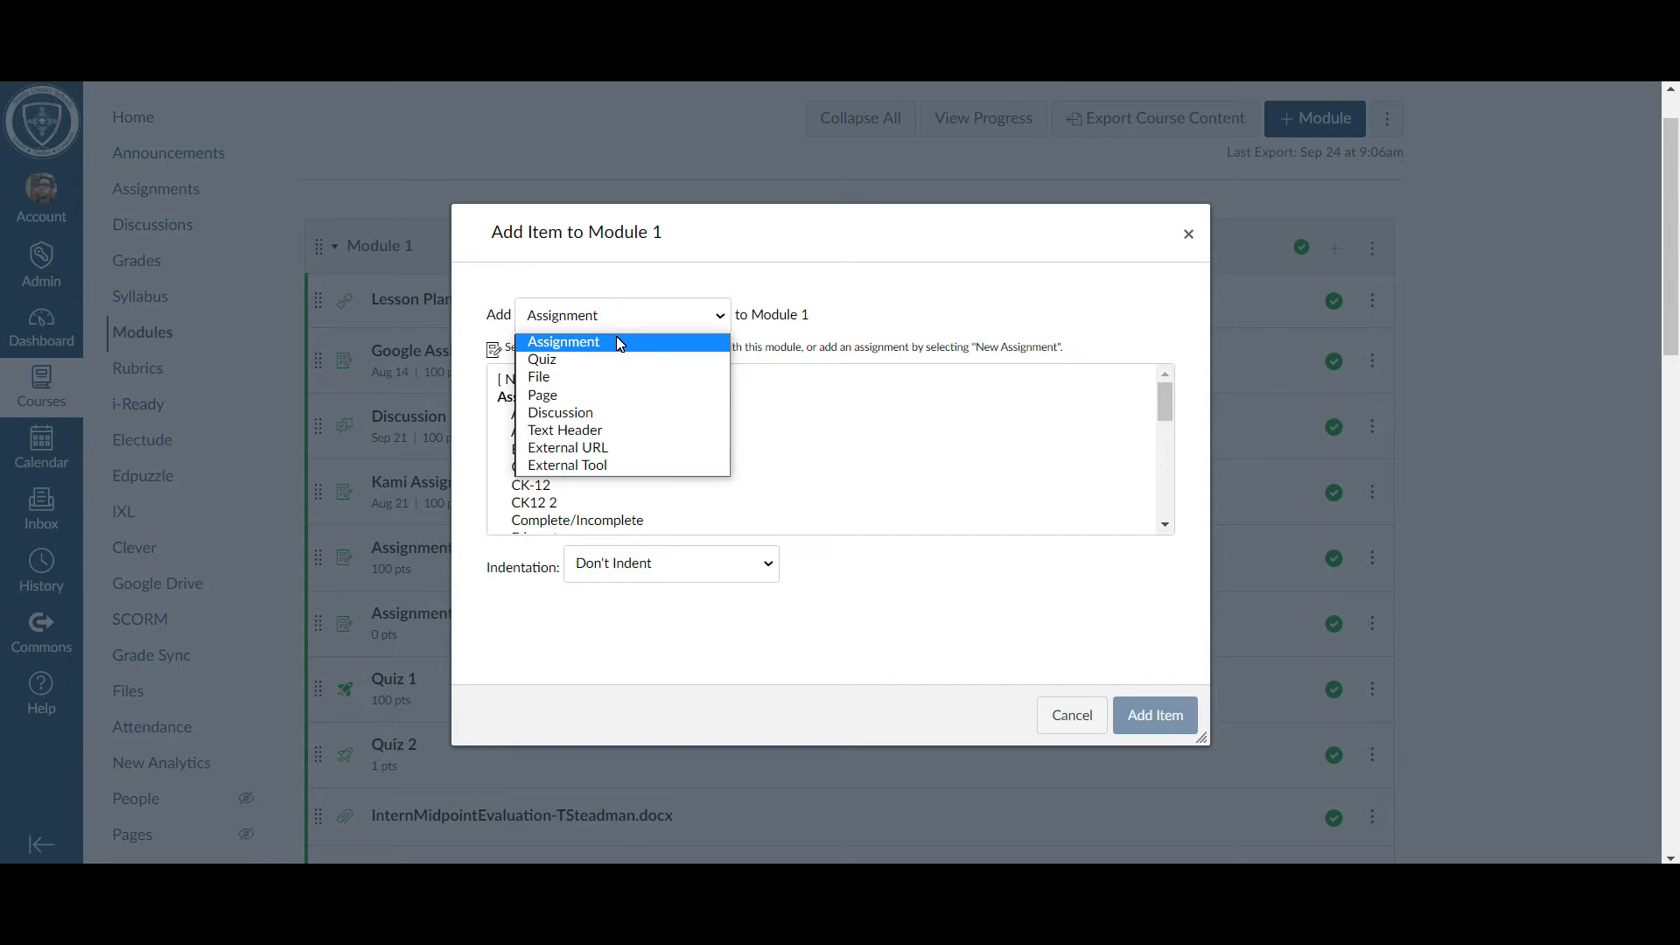
left_click(567, 468)
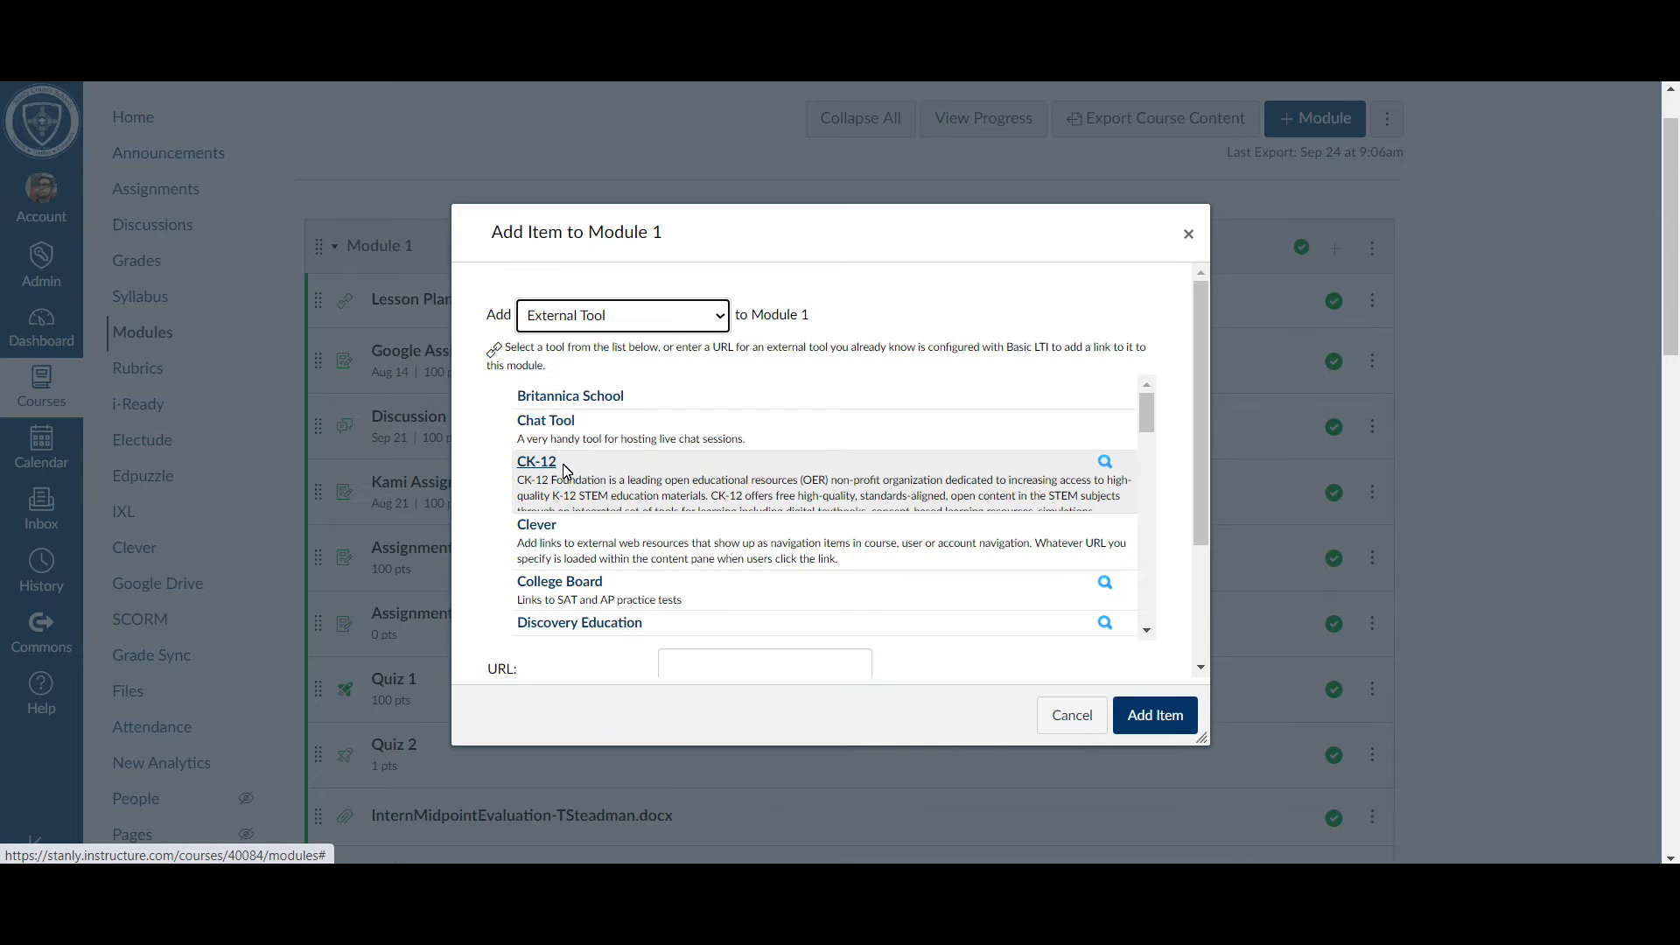
scroll(579, 475, "down", 2)
scroll(579, 476, "down", 3)
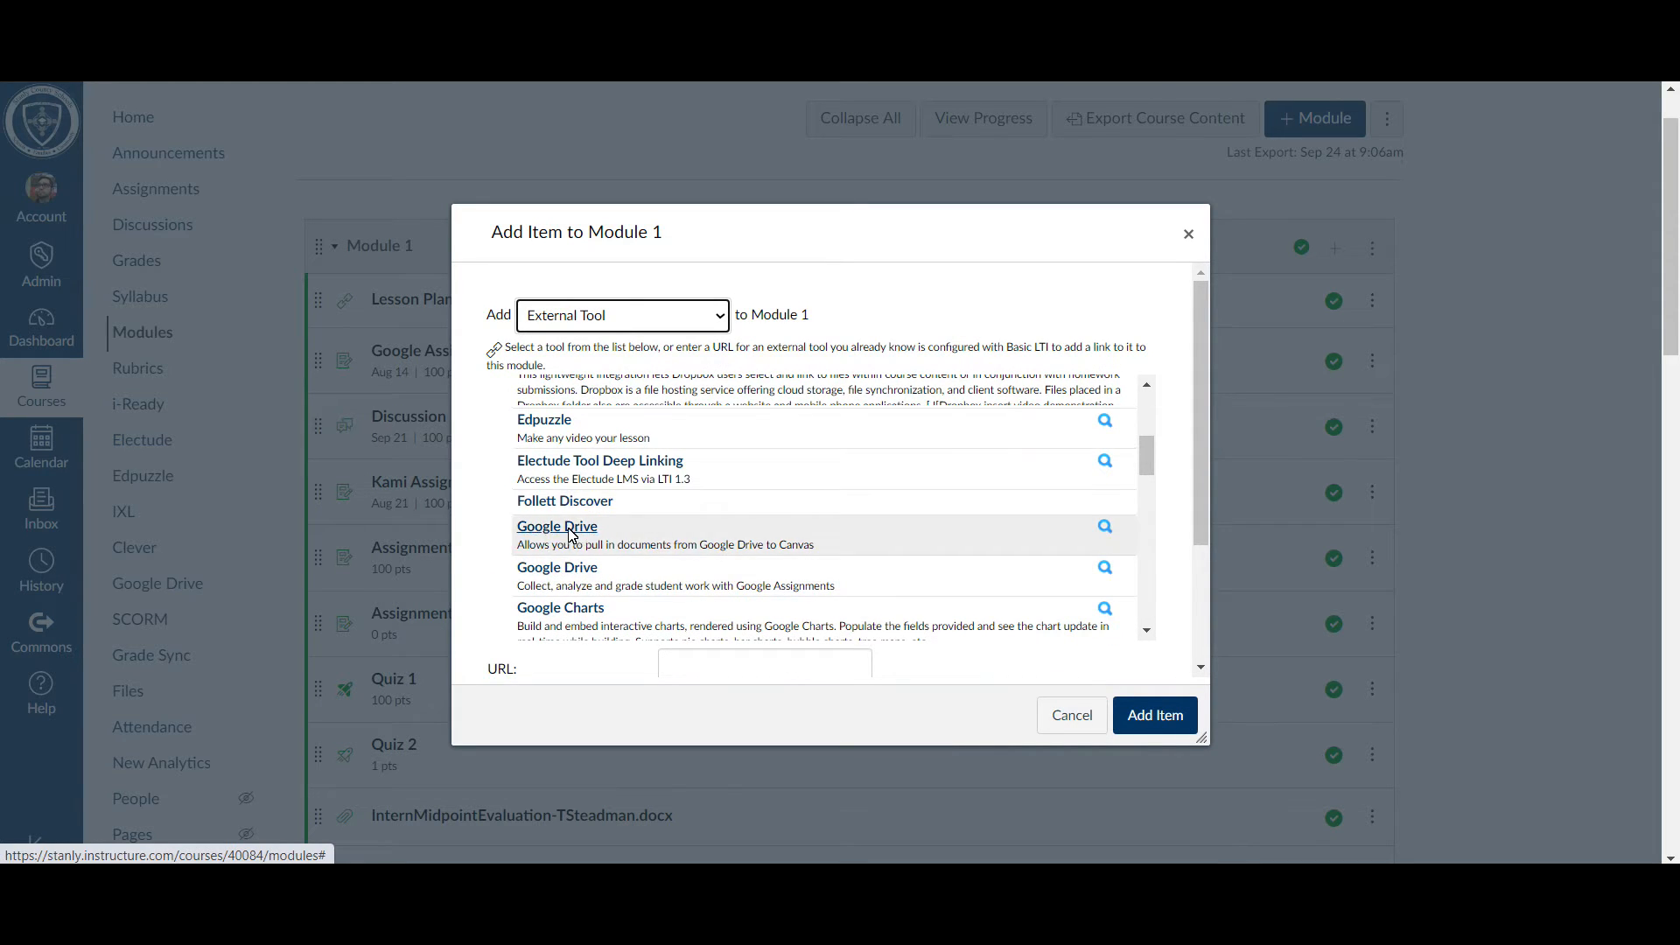
left_click(574, 529)
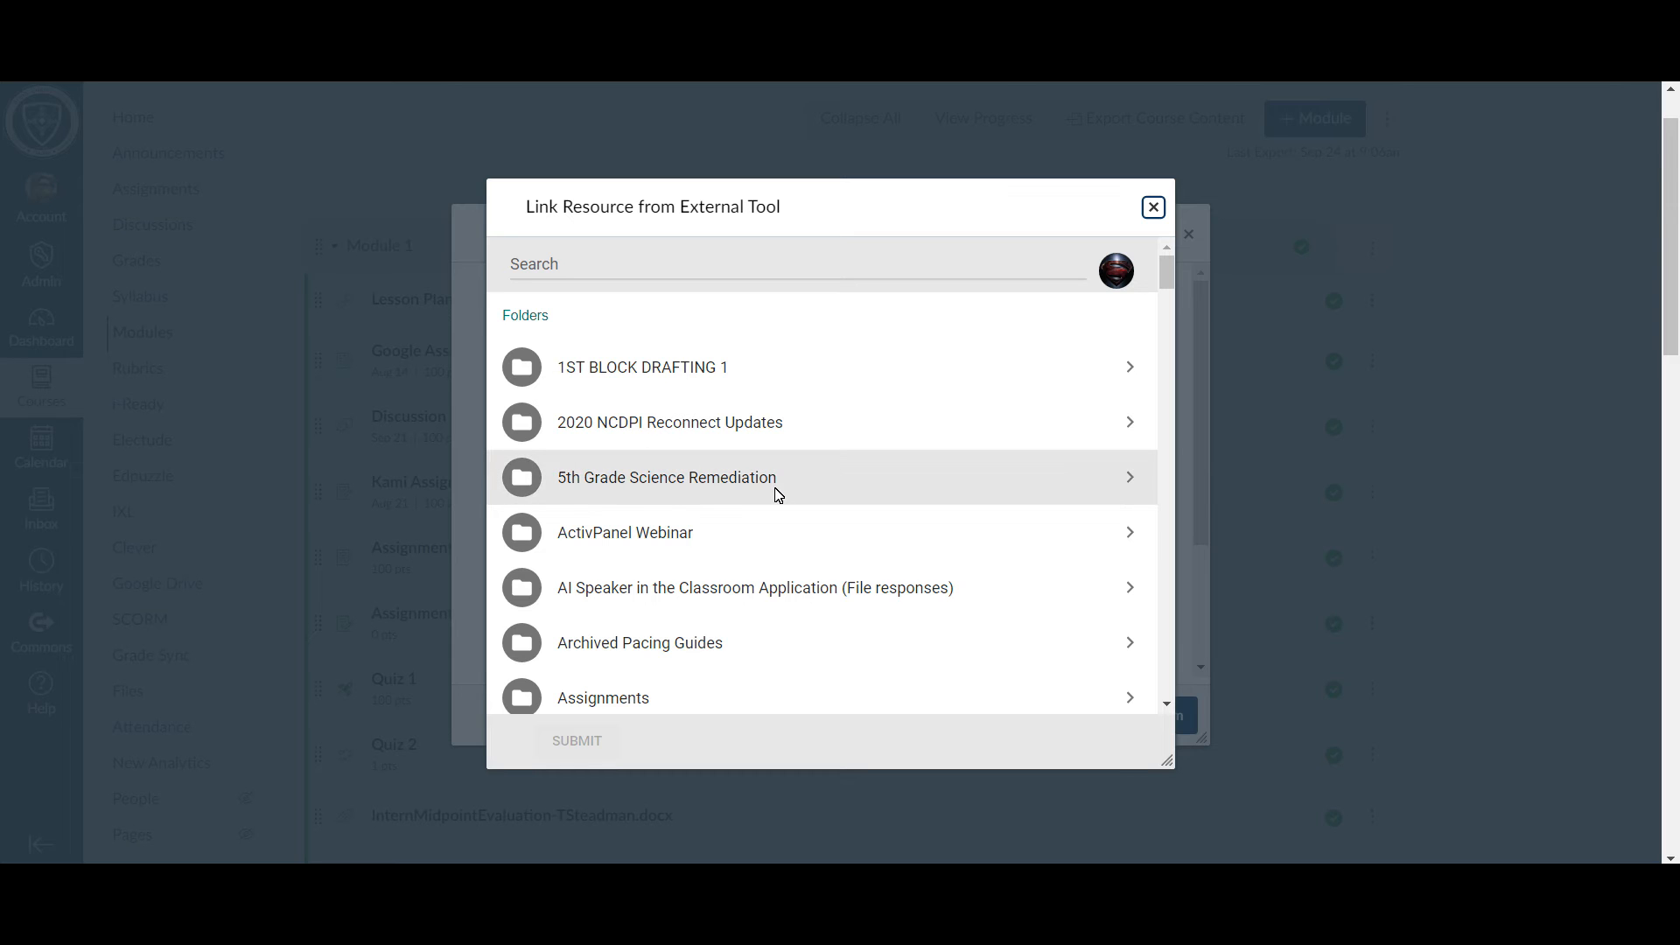
Link the recording "akj-kdcq-uyc (2020-09-22 at 11:23 GMT-7)" from the Meet Recordings folder and add it to Module 1
scroll(779, 498, "down", 5)
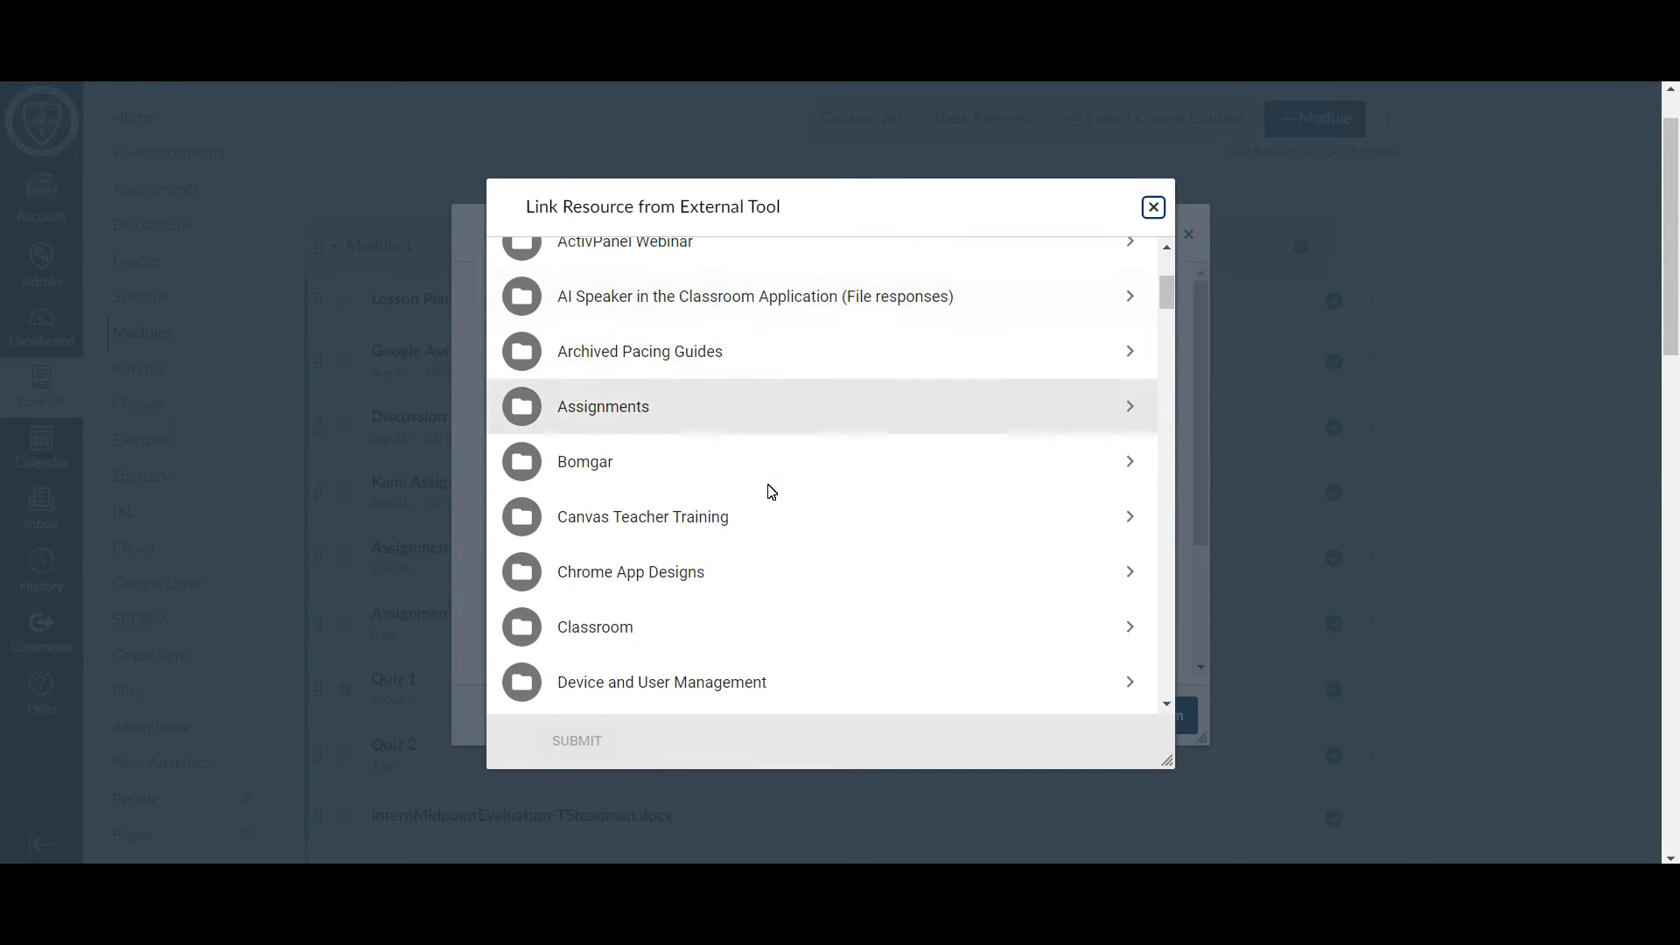
scroll(779, 511, "down", 7)
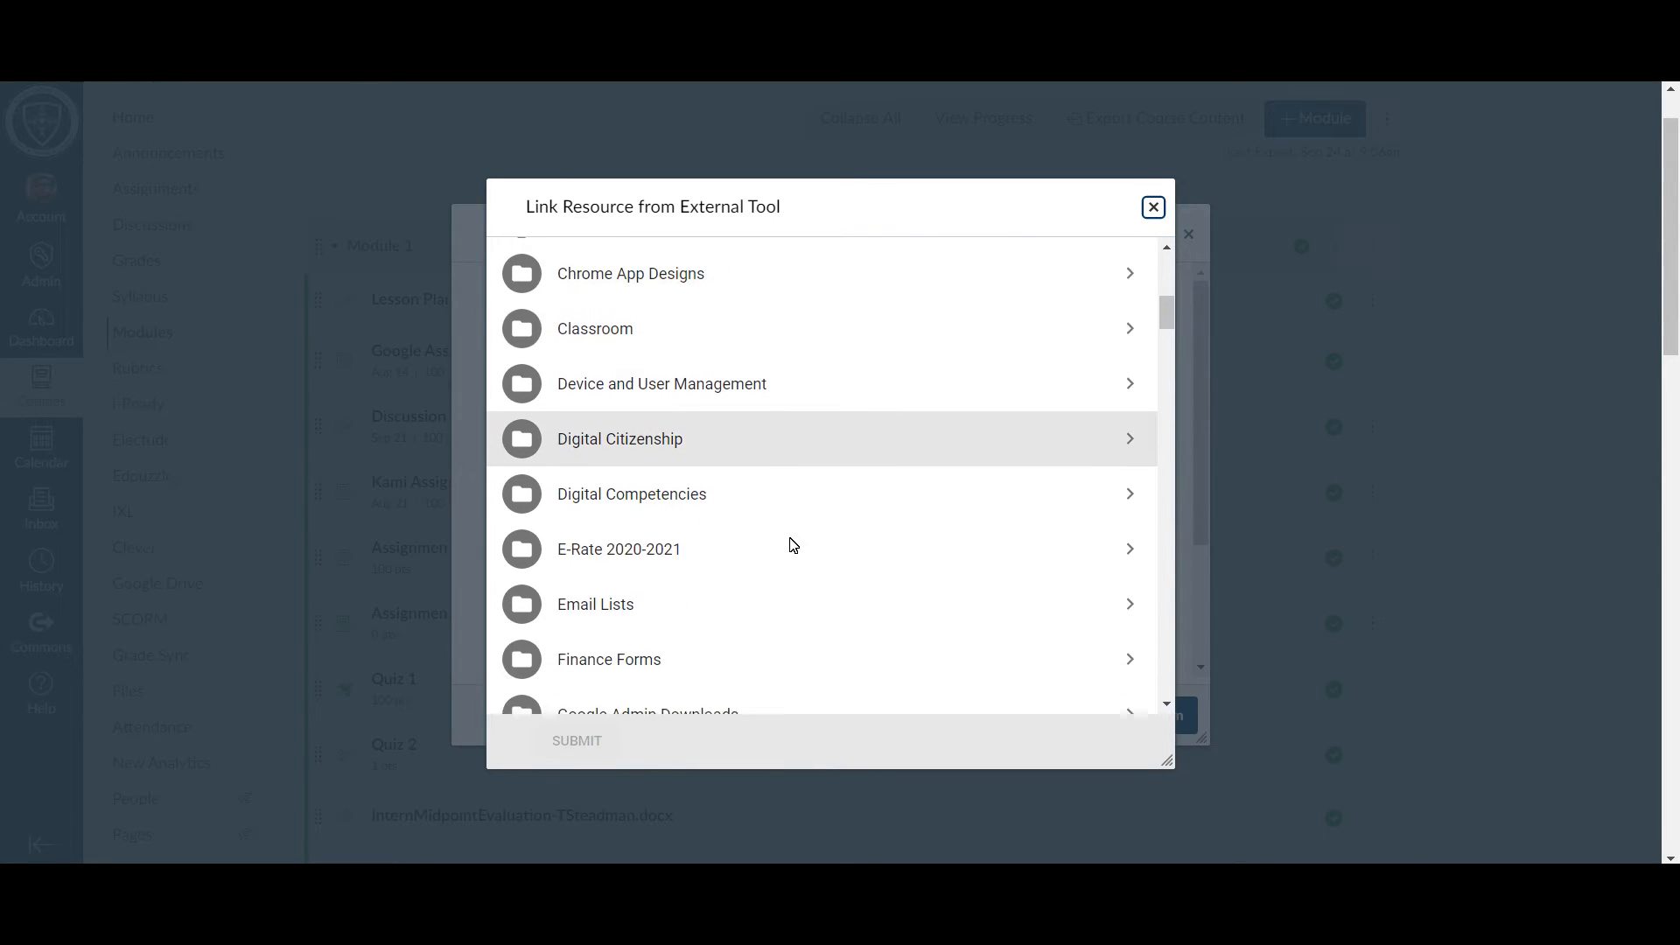
scroll(866, 529, "down", 12)
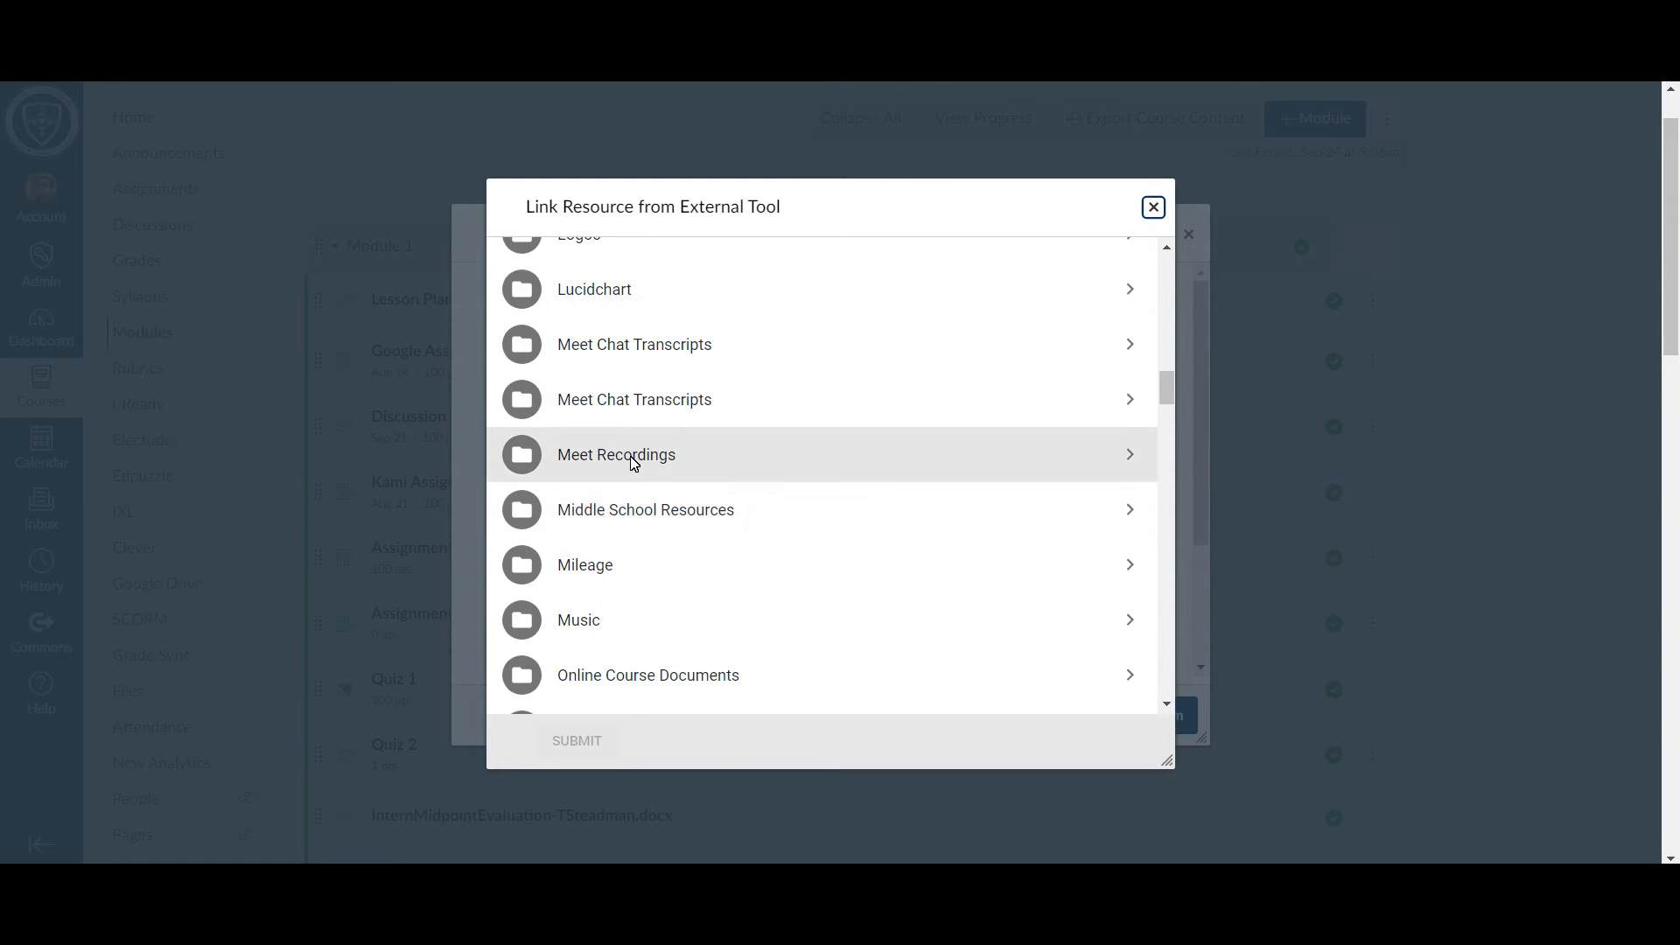
left_click(634, 462)
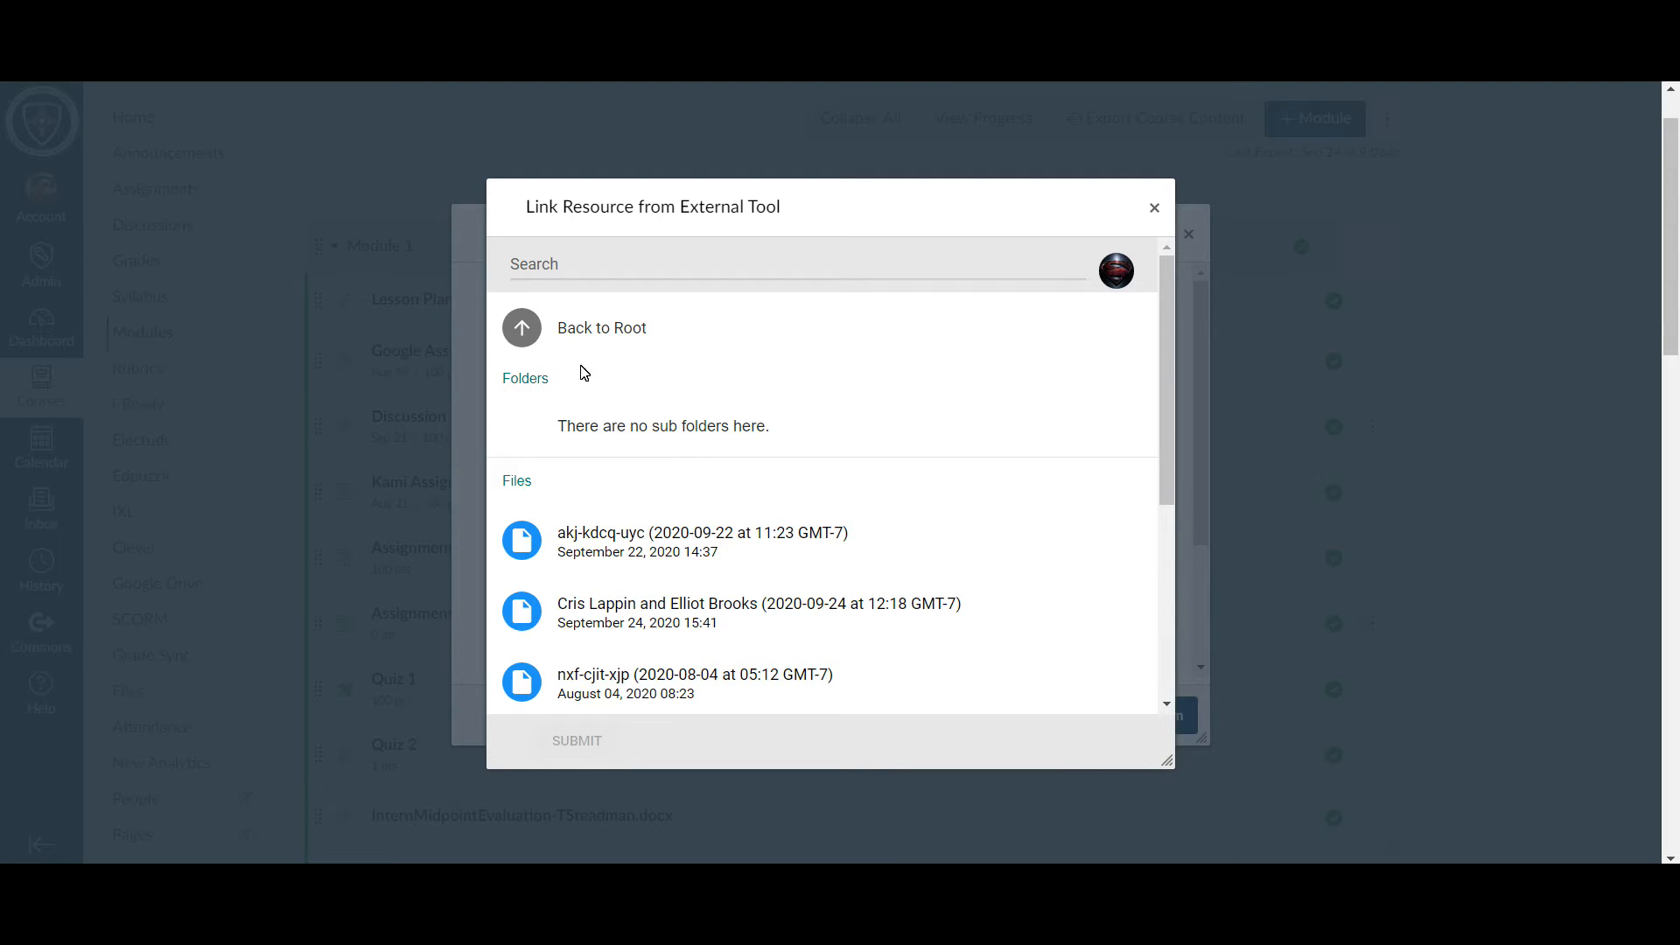
scroll(691, 508, "down", 3)
scroll(678, 493, "up", 2)
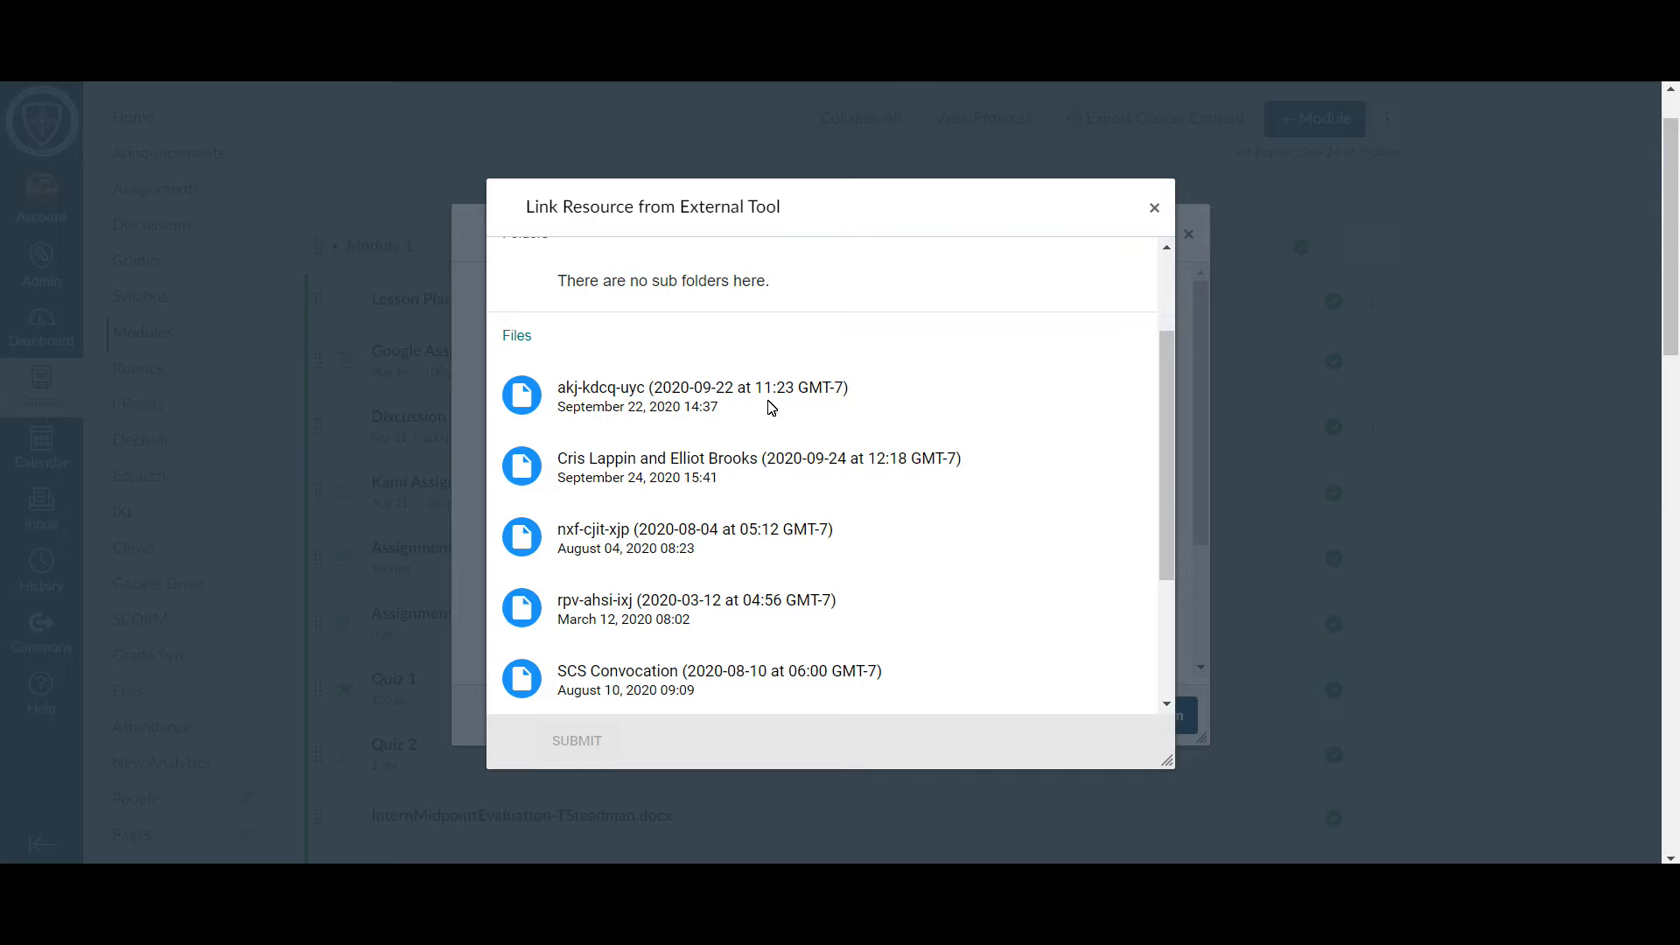
left_click(624, 407)
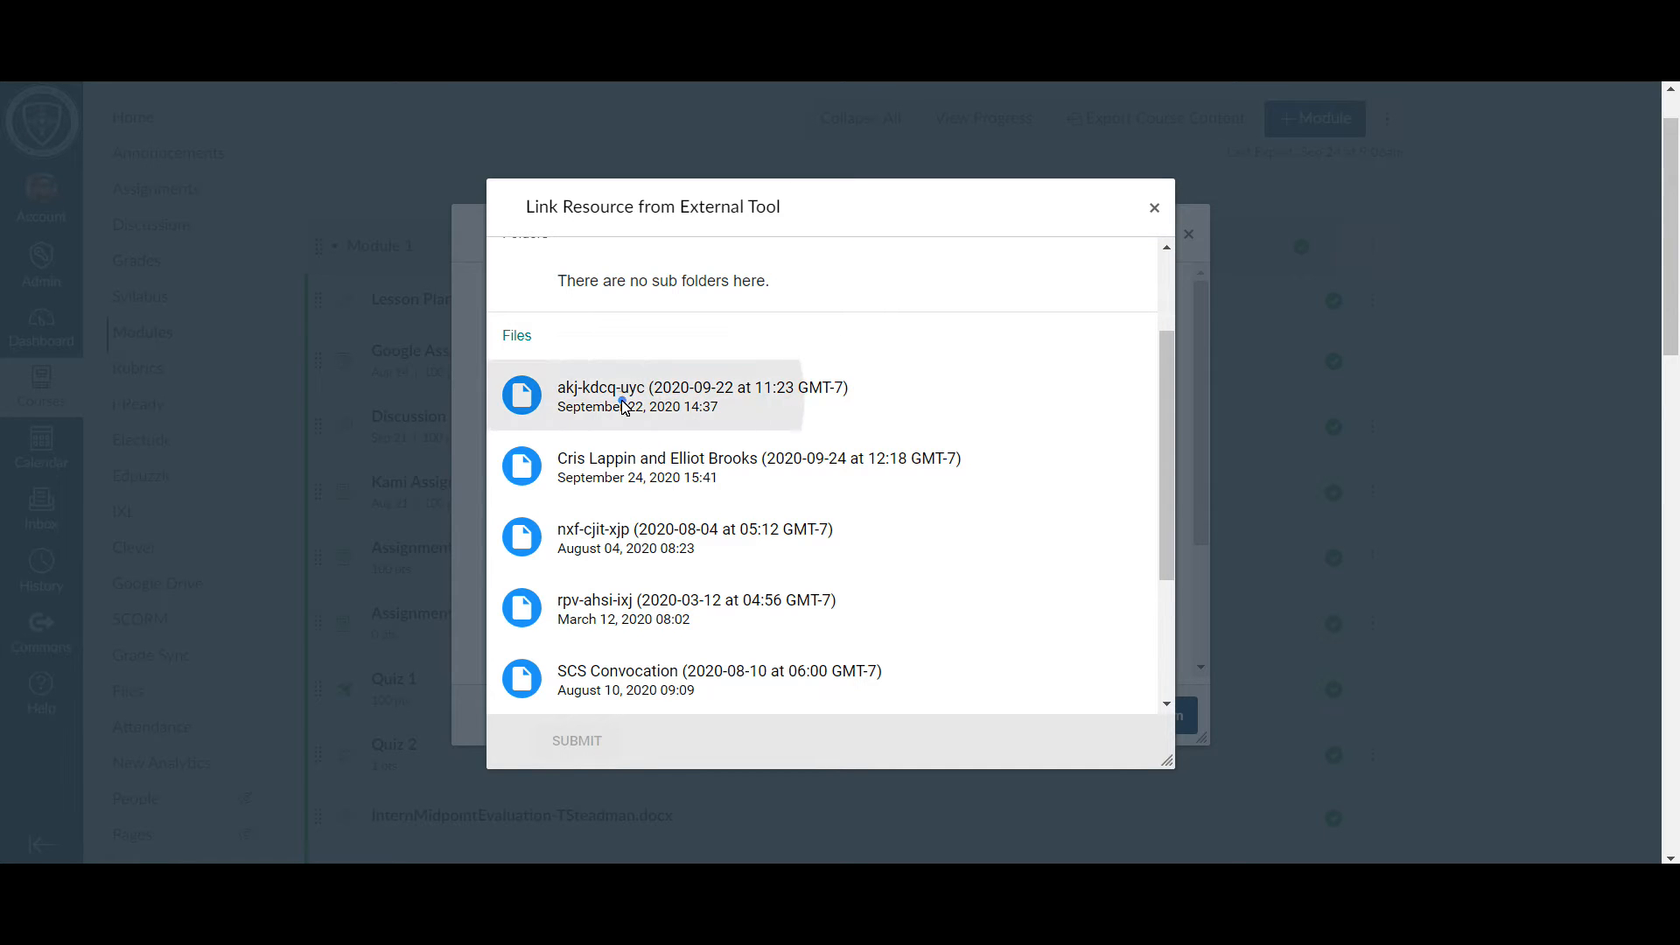
left_click(555, 740)
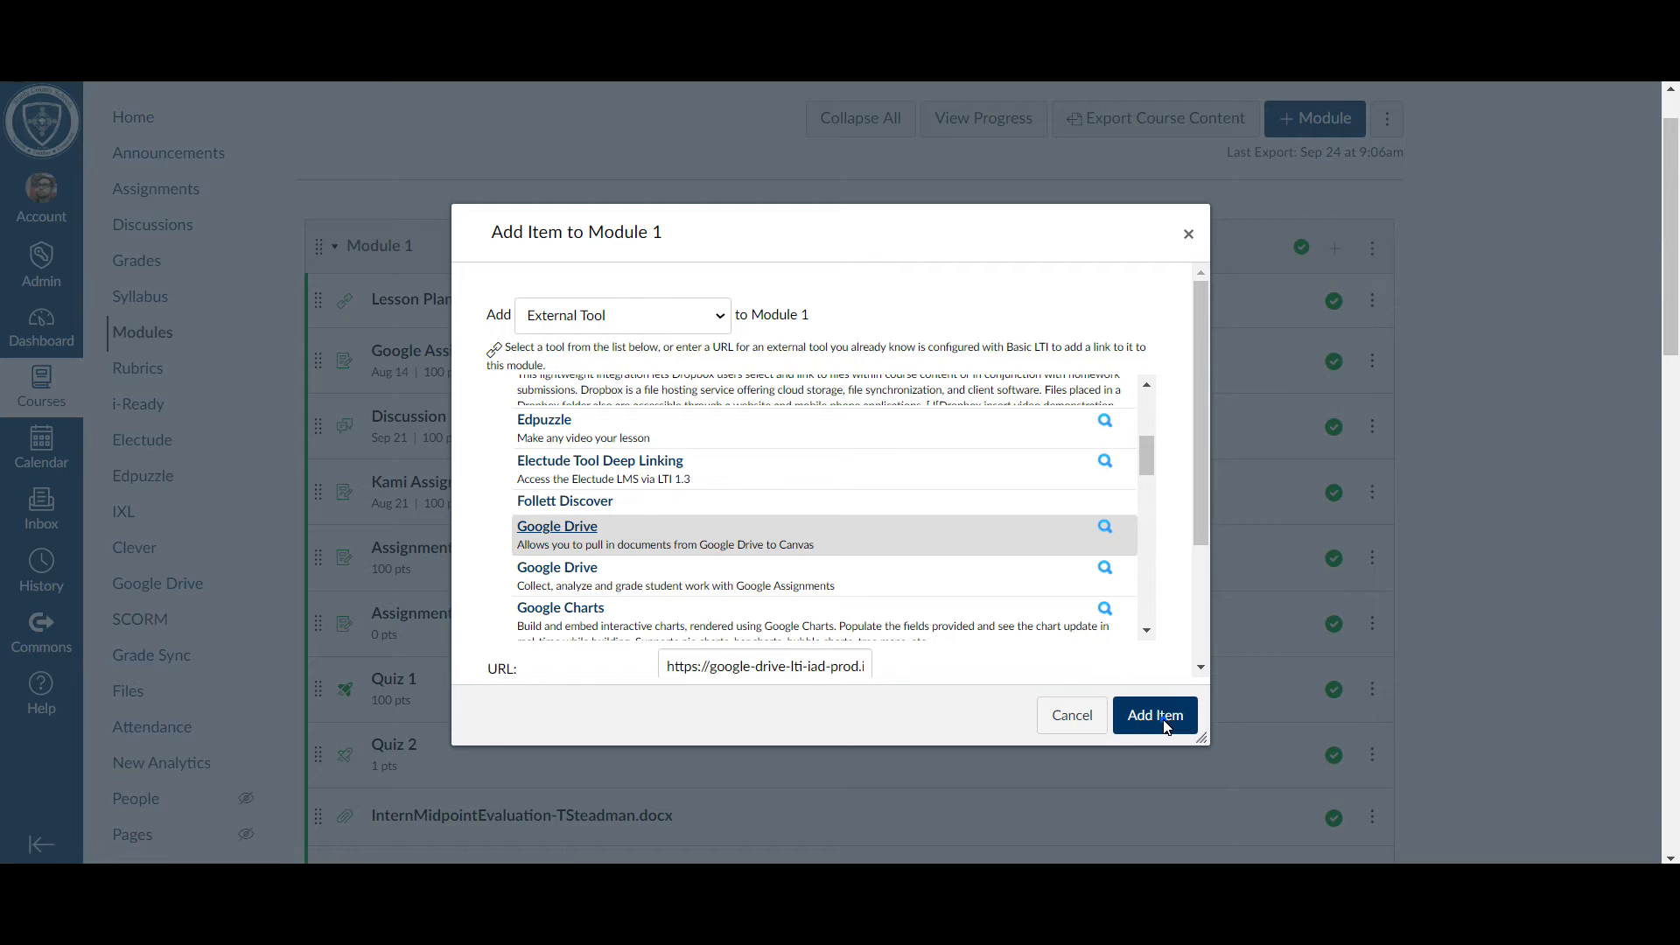
left_click(1155, 715)
Move the new recording item directly below Google Assignment 1 in Module 1 and publish it
scroll(695, 567, "down", 2)
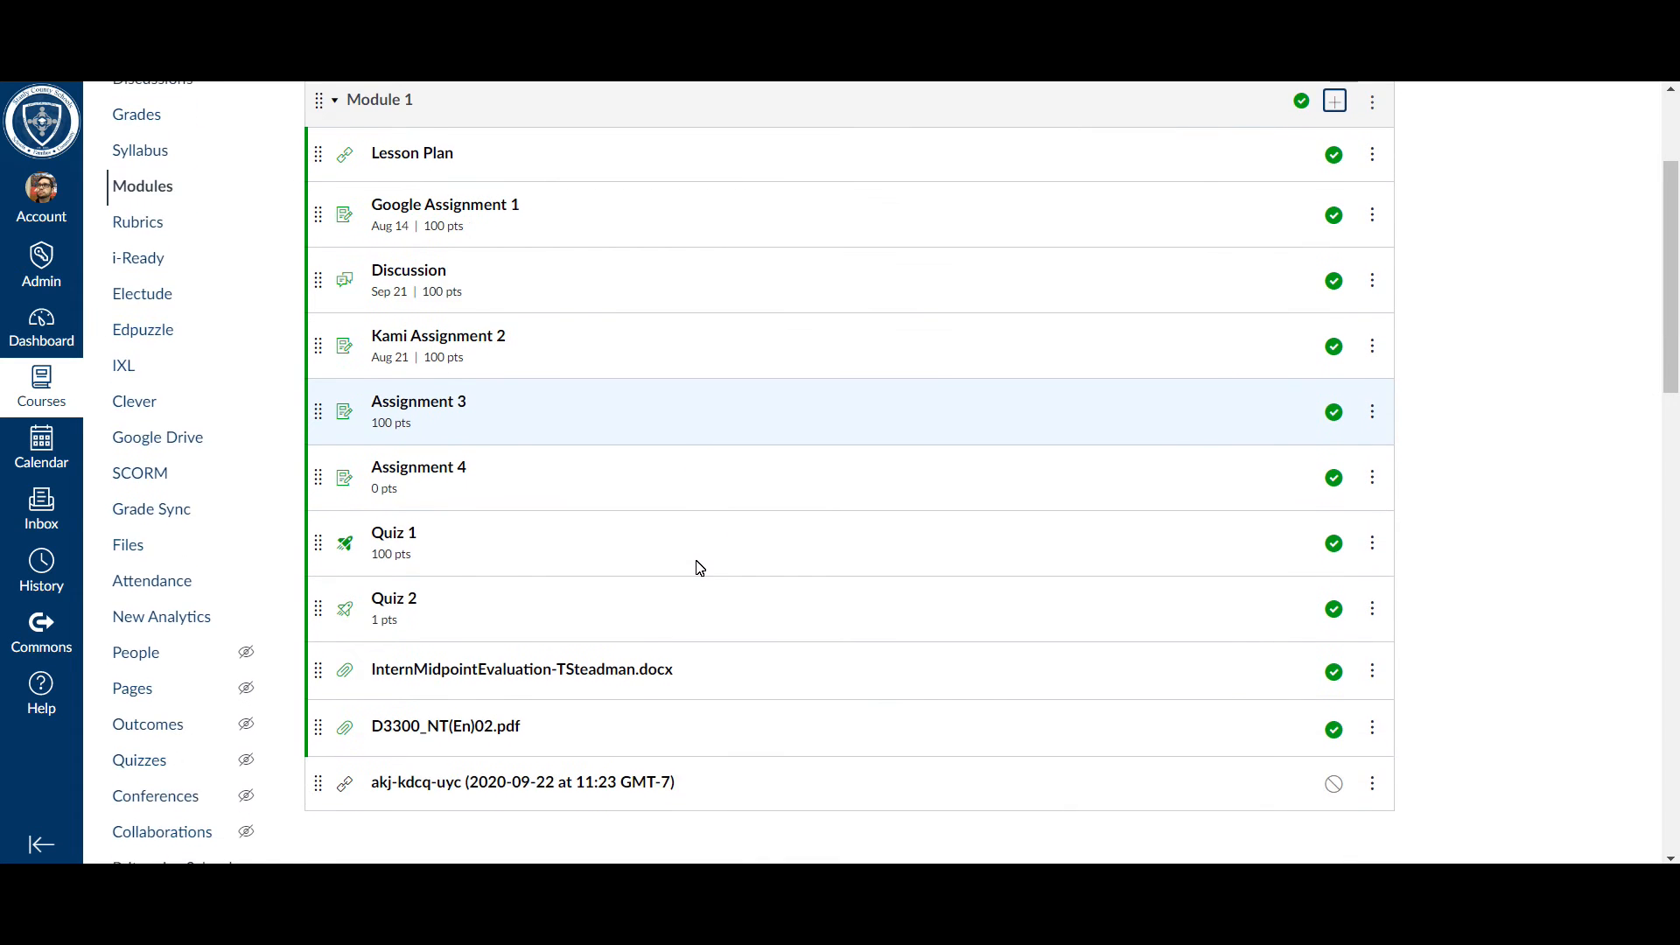
scroll(700, 569, "down", 1)
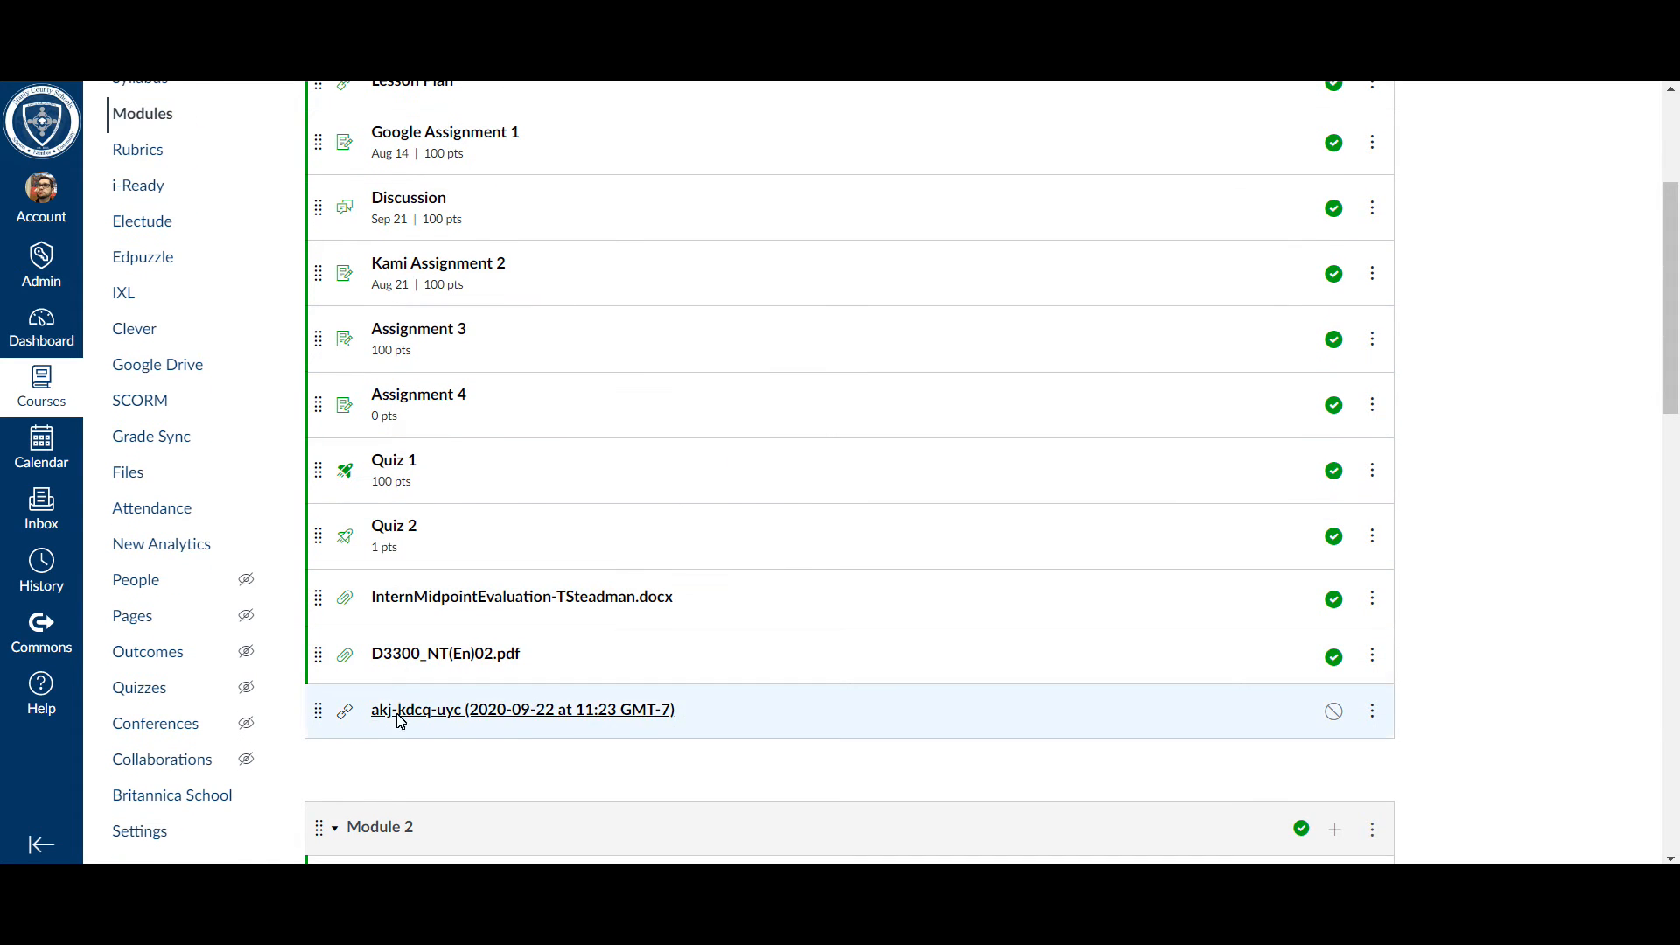
mouse_move(318, 712)
left_mouse_down()
mouse_move(300, 233)
mouse_move(413, 323)
mouse_move(503, 634)
mouse_move(504, 289)
mouse_move(537, 172)
left_mouse_up()
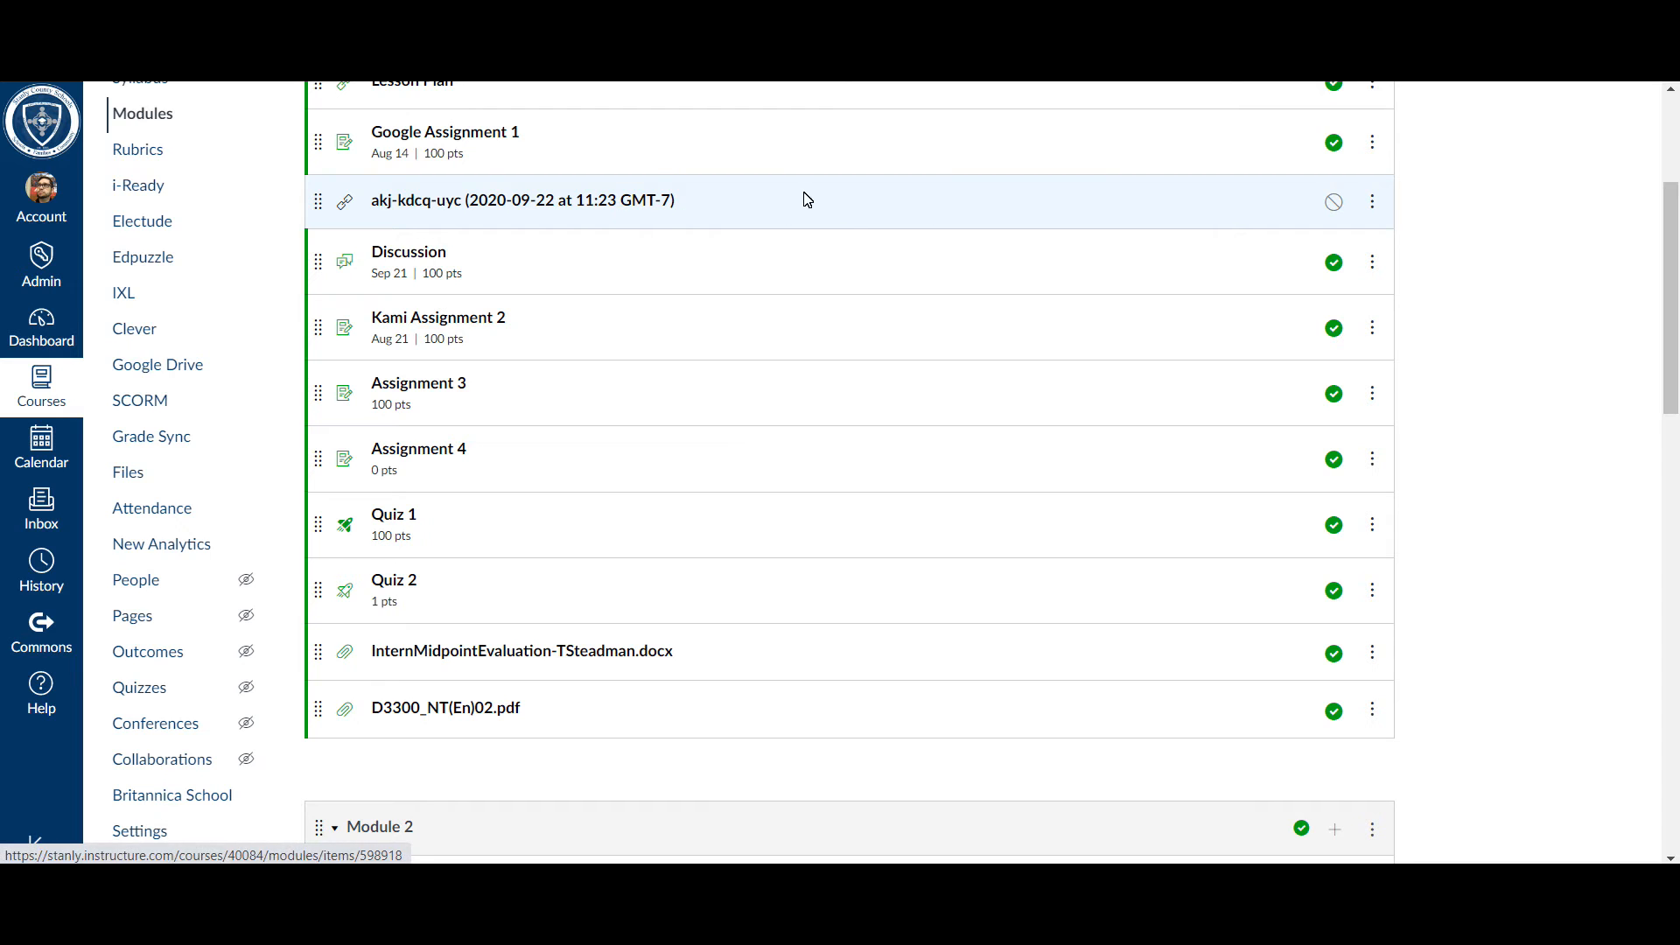
left_click(1329, 203)
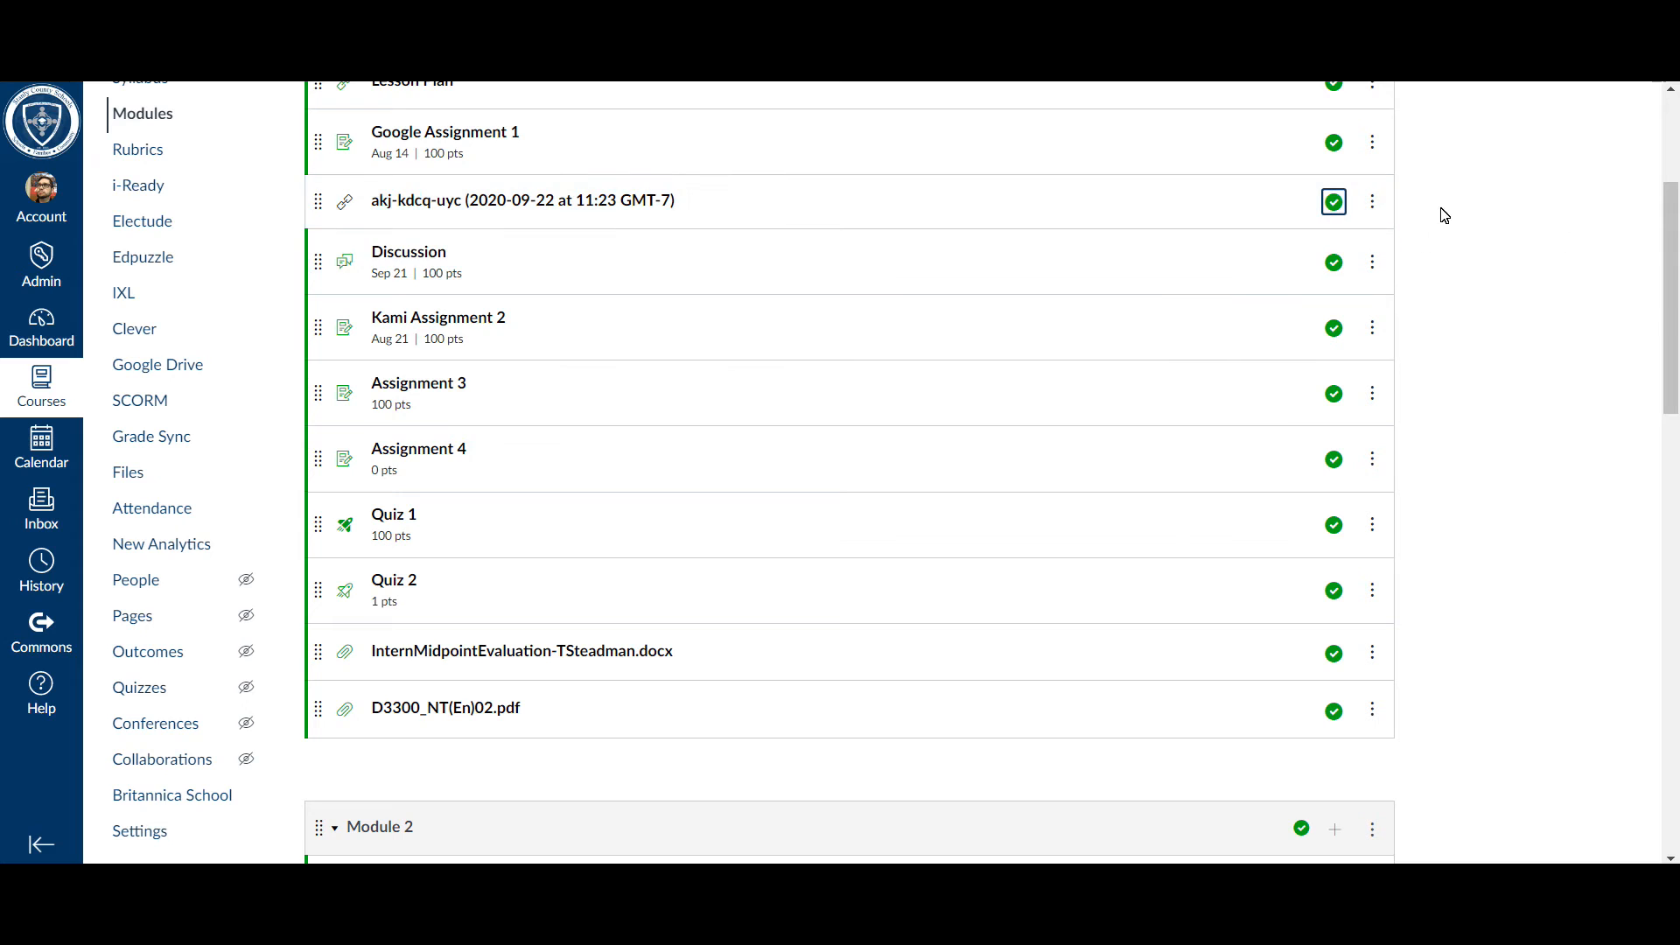
Rename the recording item as "Meet Recording" and open it from the module
left_click(1372, 203)
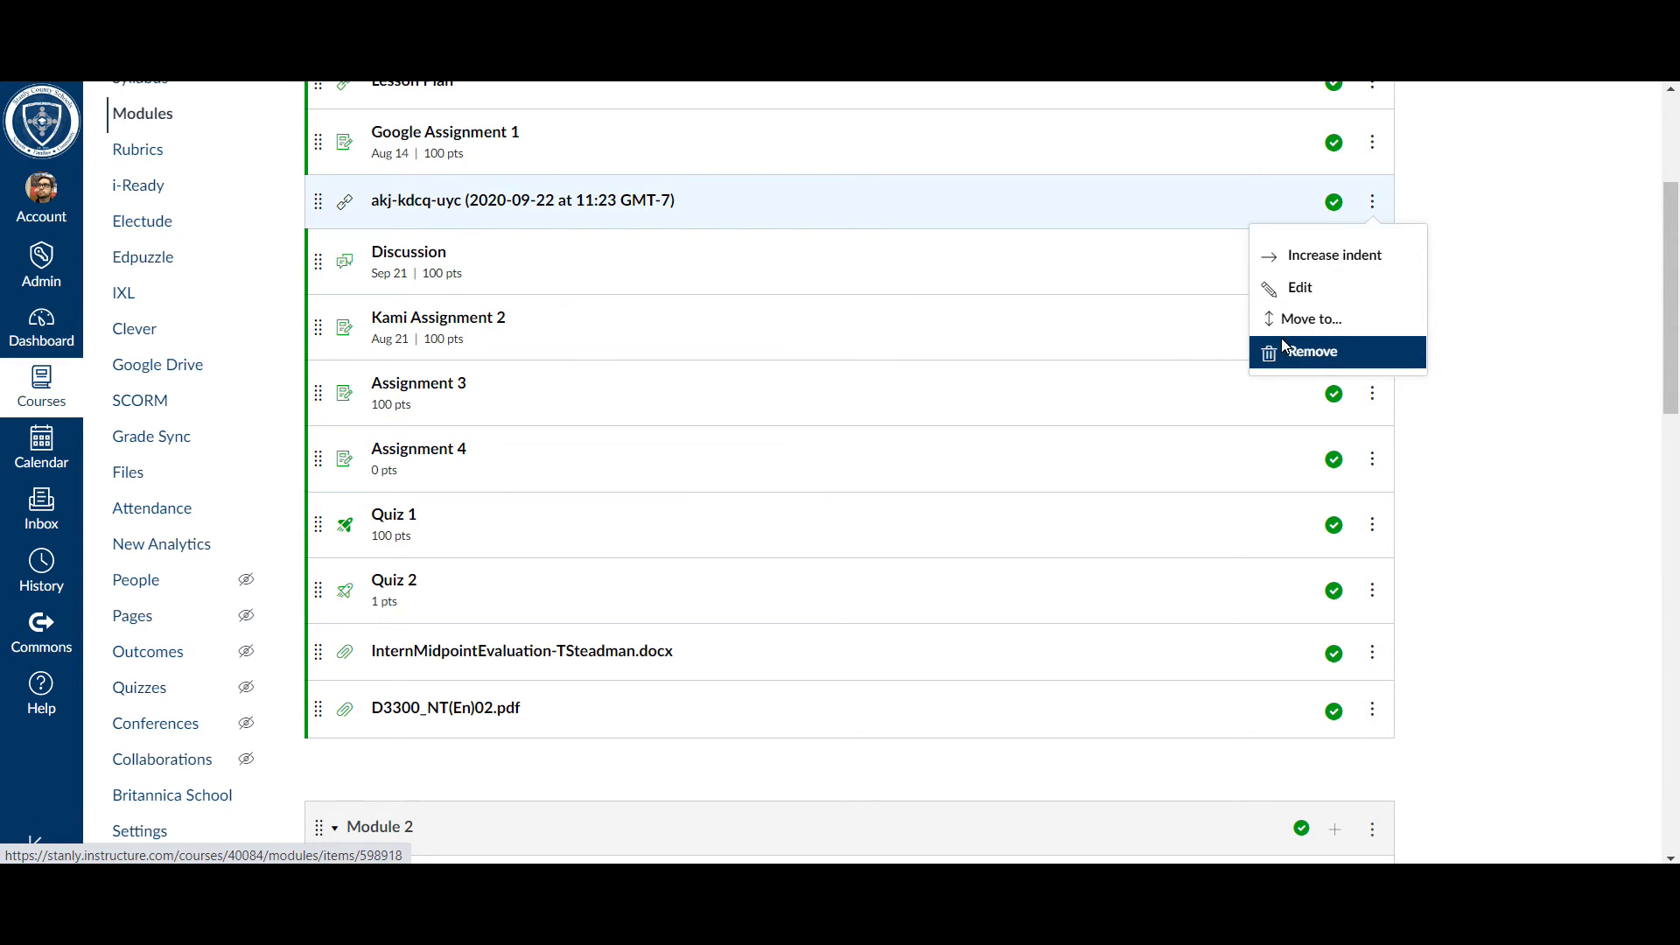
left_click(1307, 293)
left_click_drag(750, 401, 1107, 395)
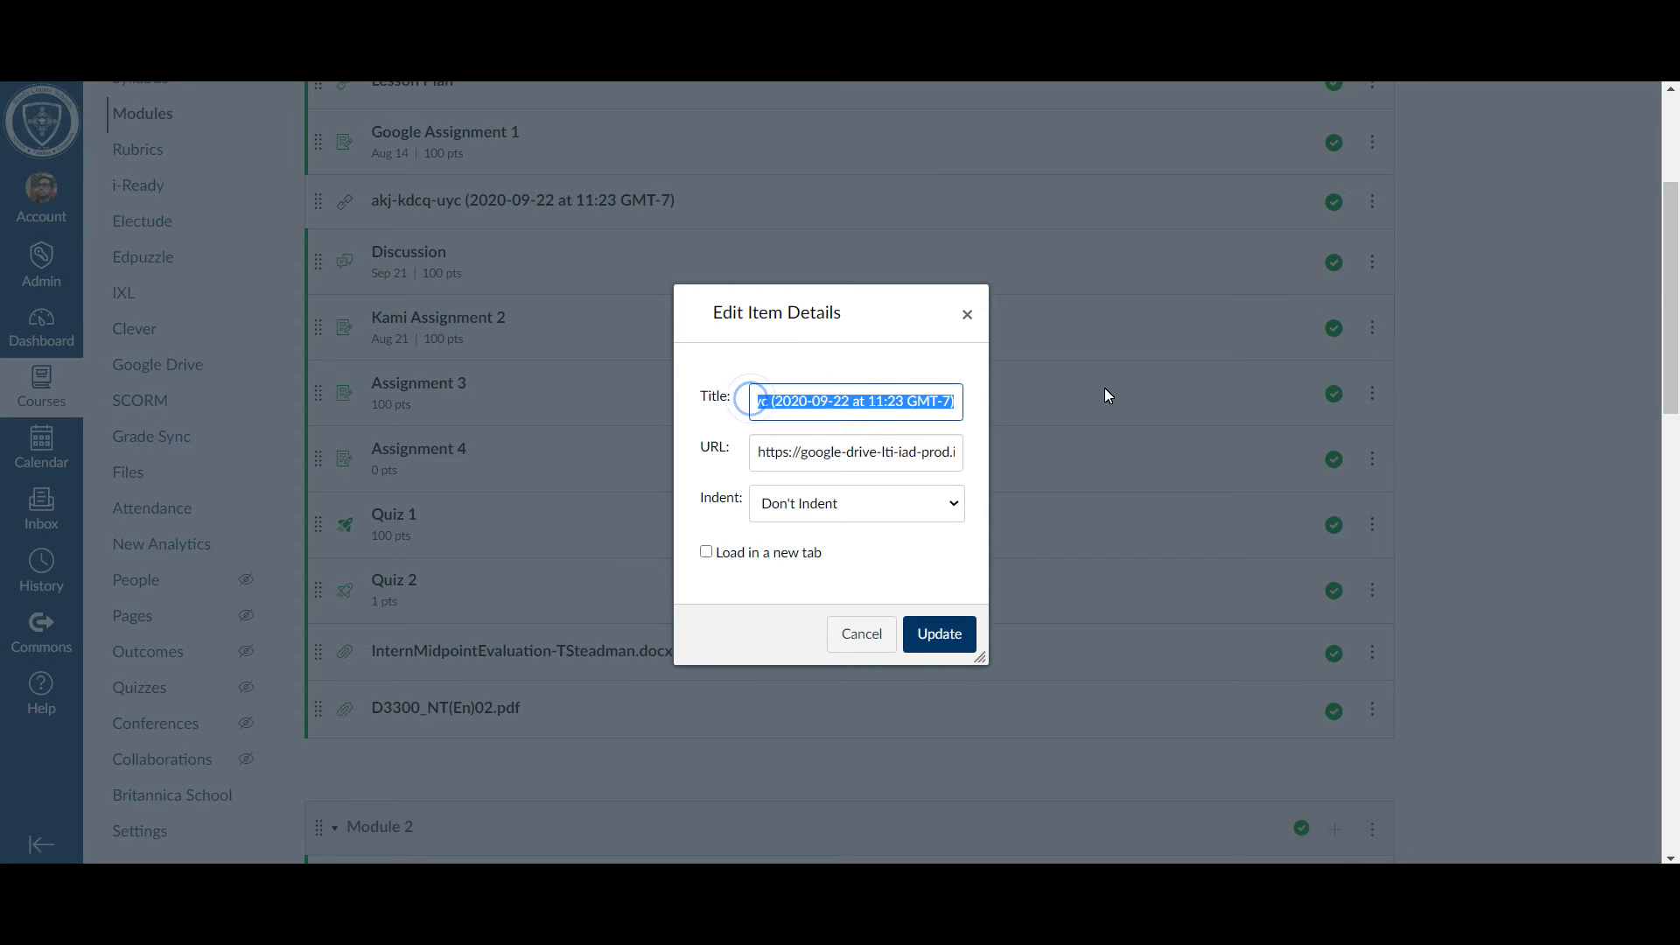
type("Meet")
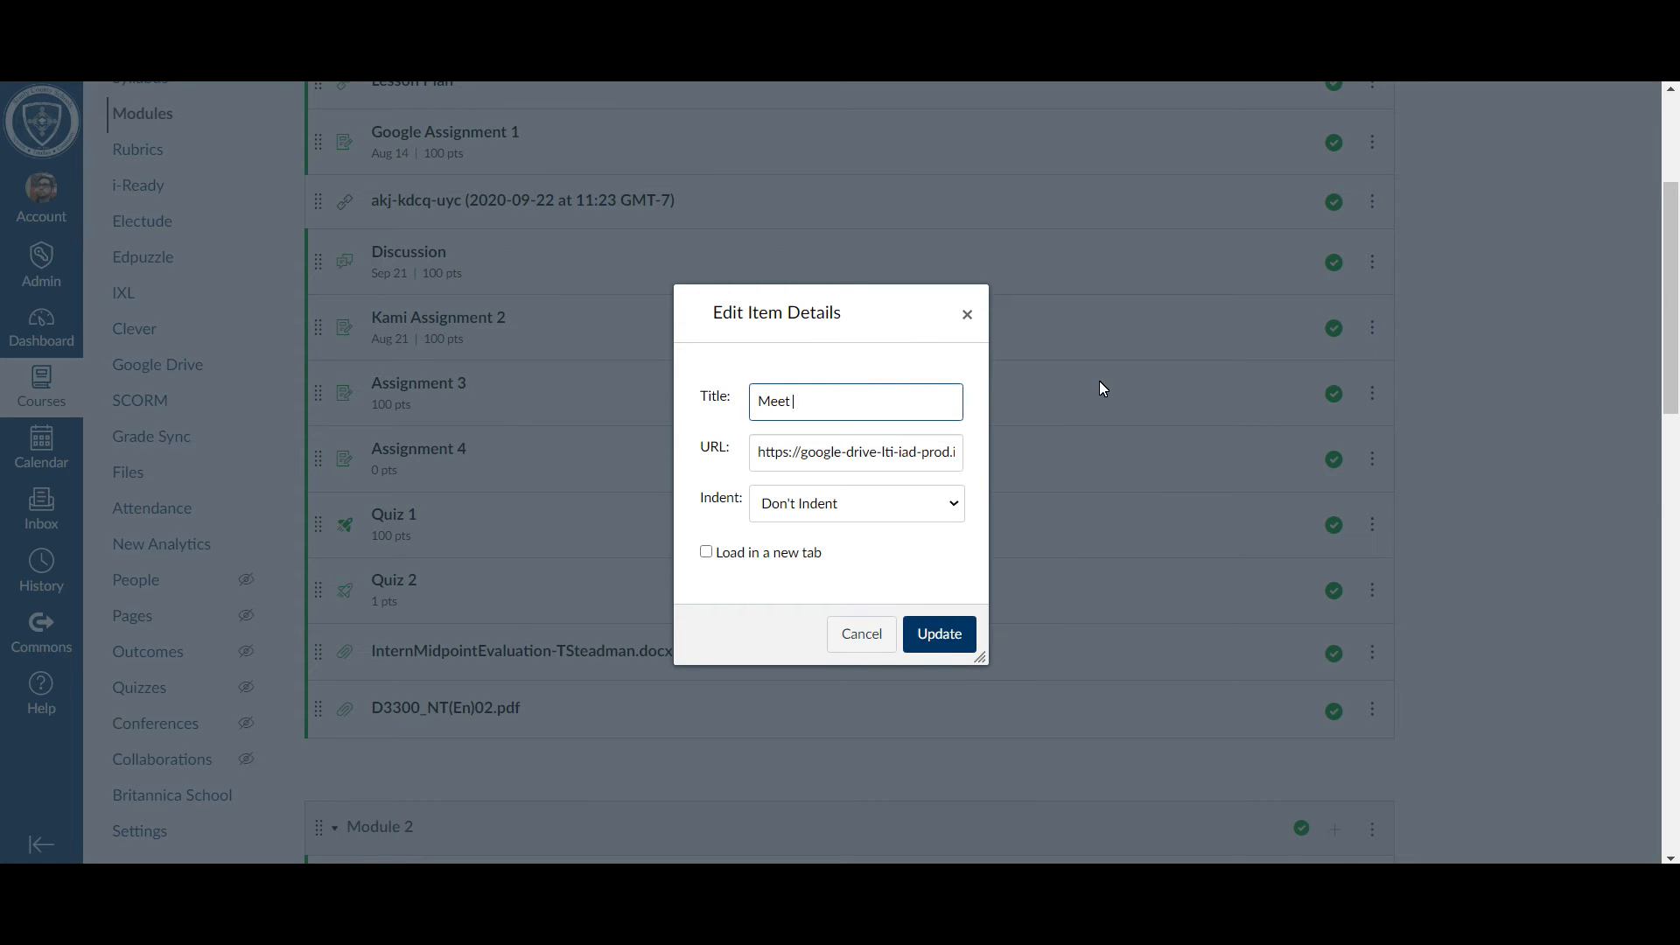
type(" Recording")
left_click(931, 633)
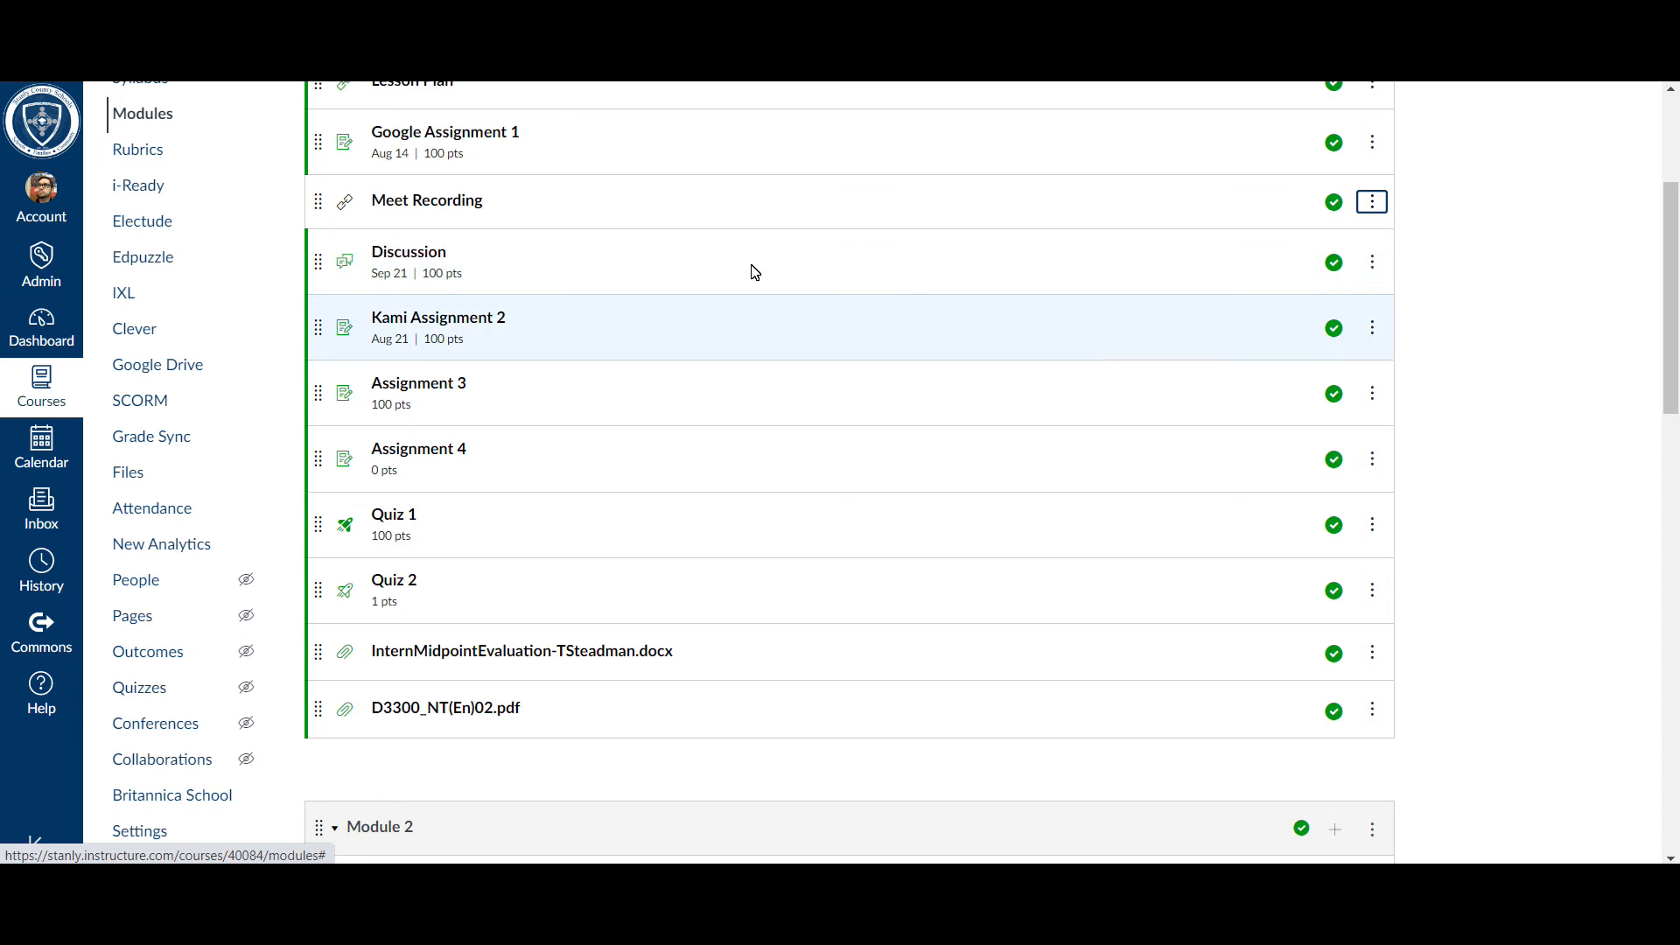
left_click(439, 201)
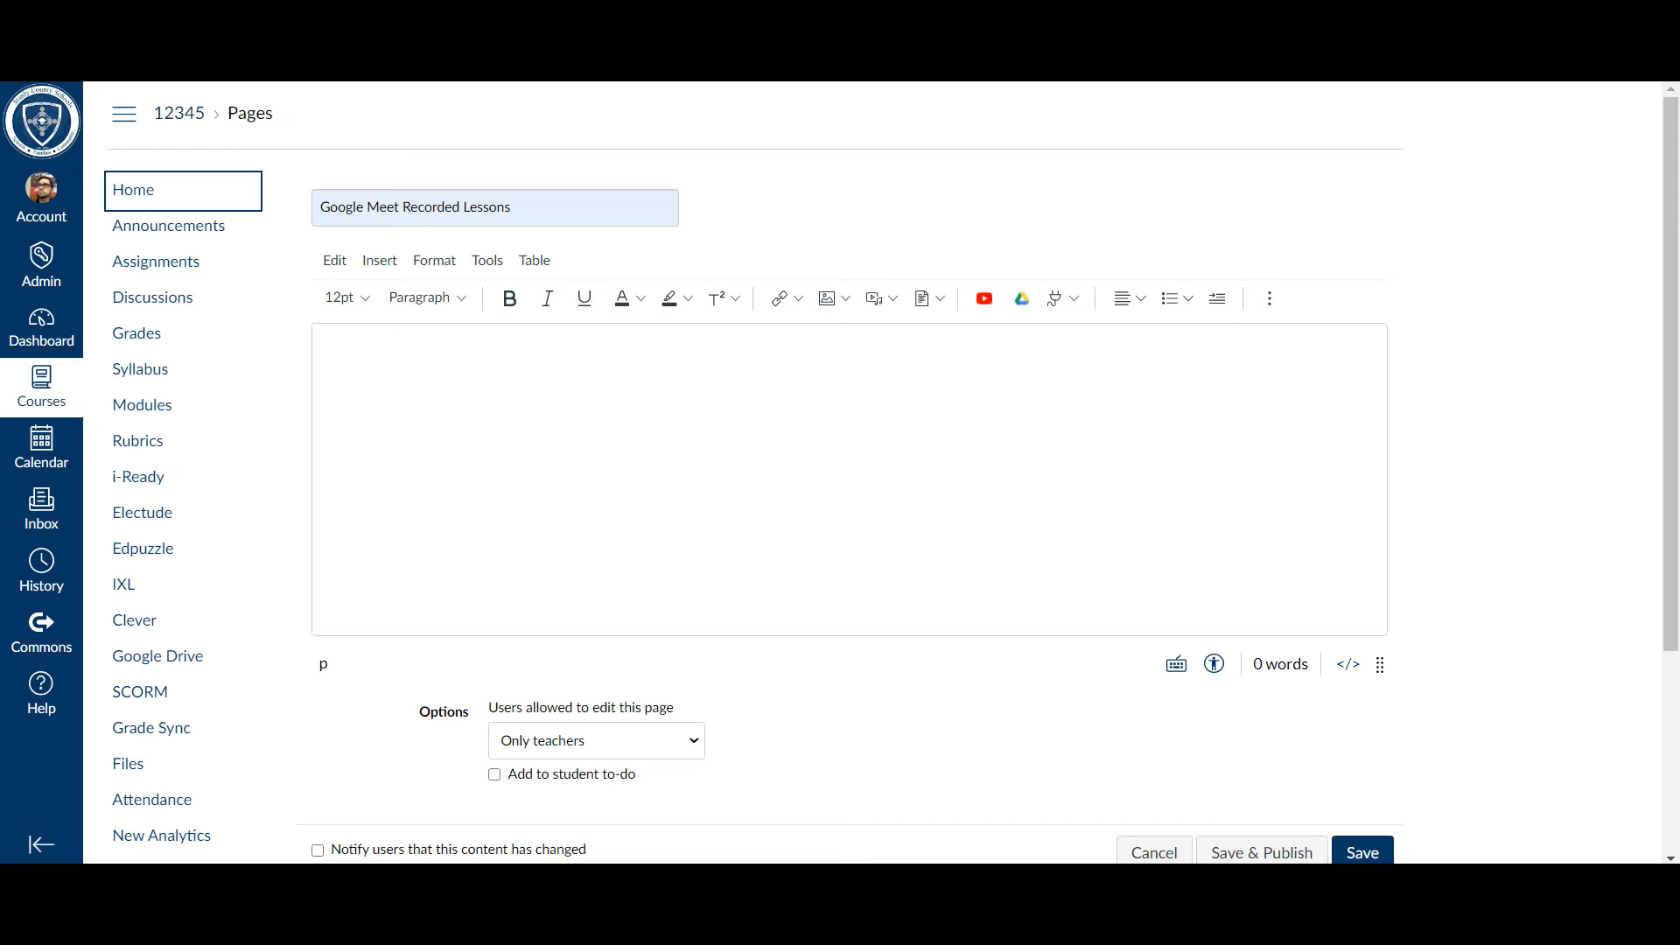
Start inserting a Google Drive file into the "Google Meet Recorded Lessons" page body and open My Drive's Meet Recordings folder
left_click(770, 442)
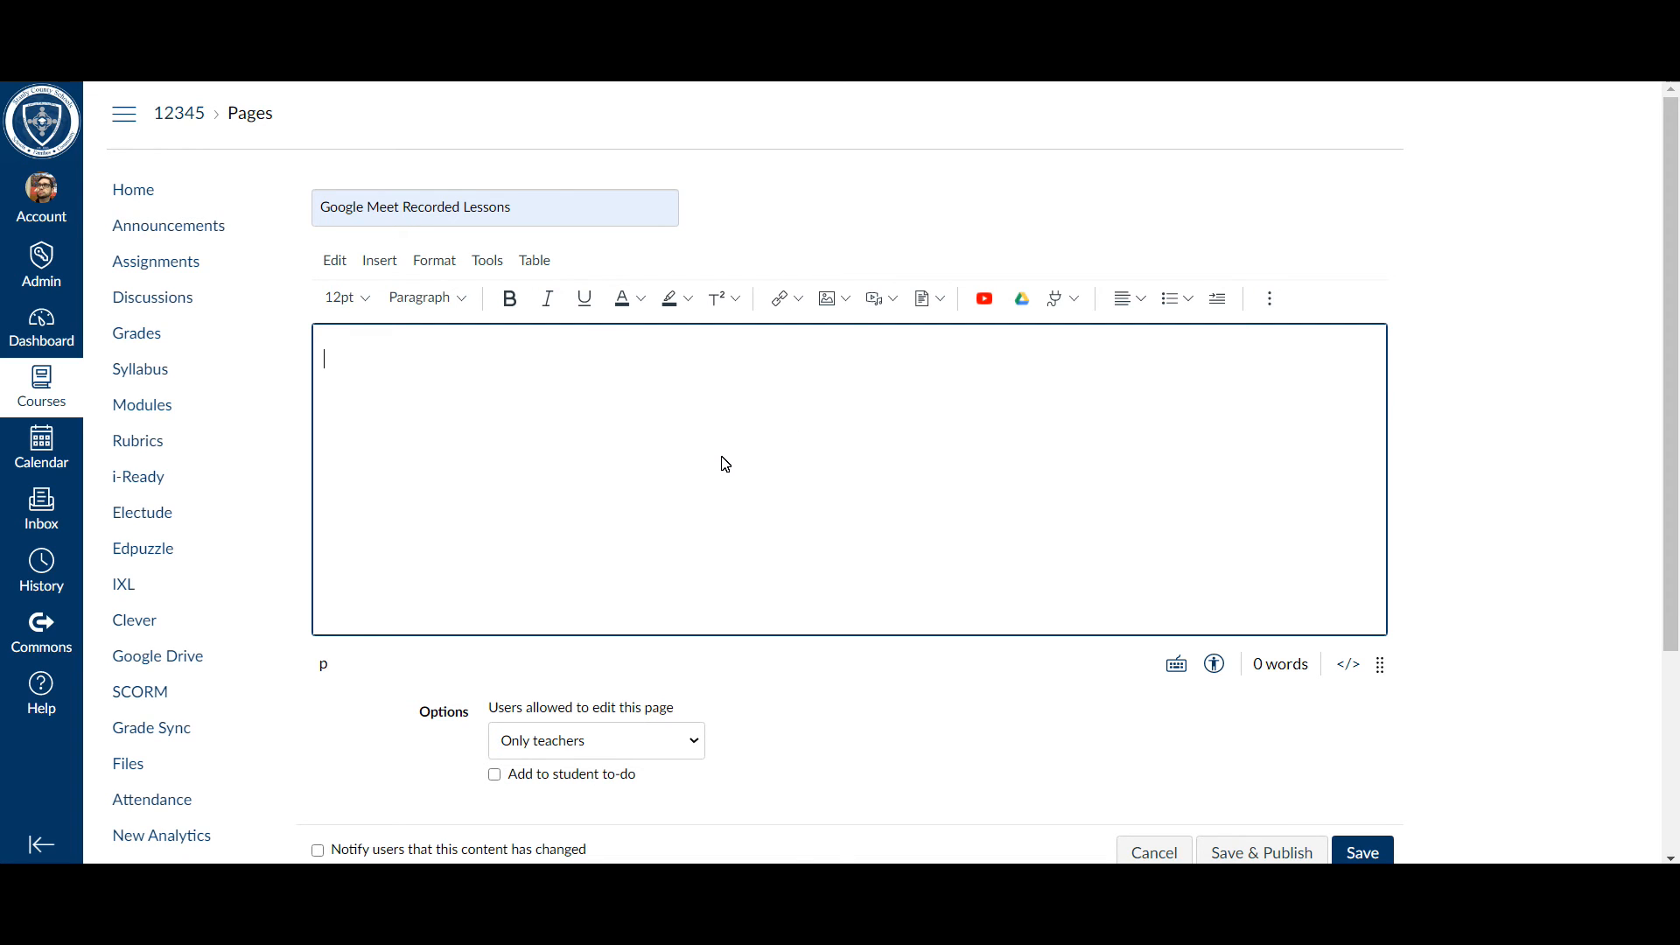
left_click(1025, 315)
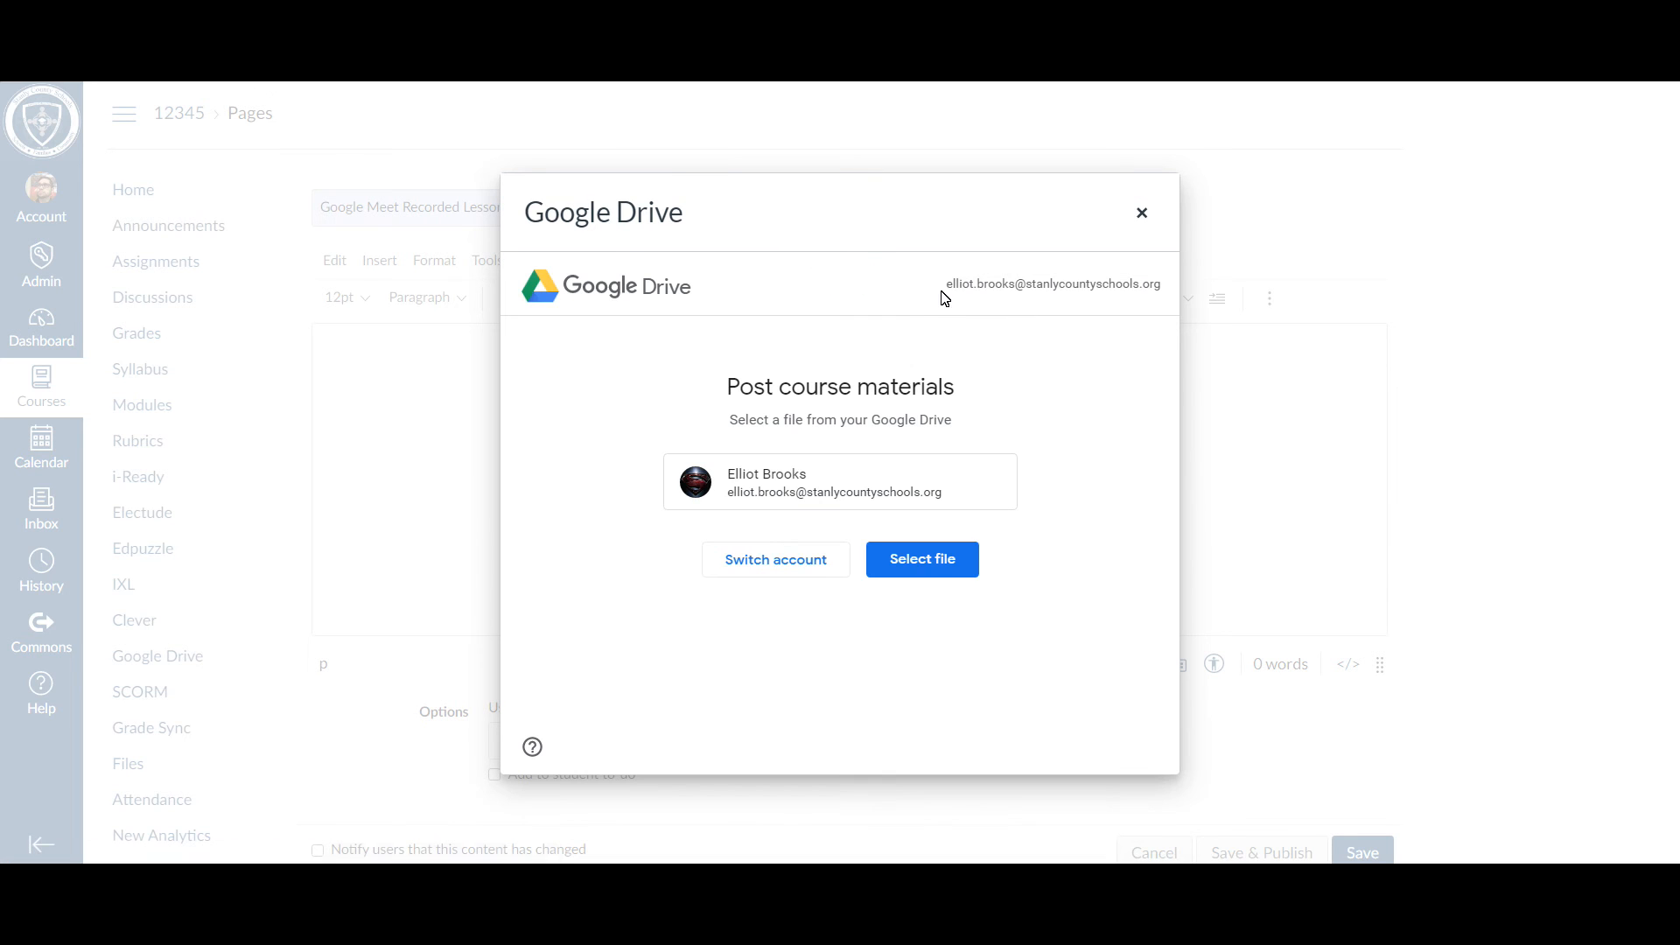
left_click(926, 563)
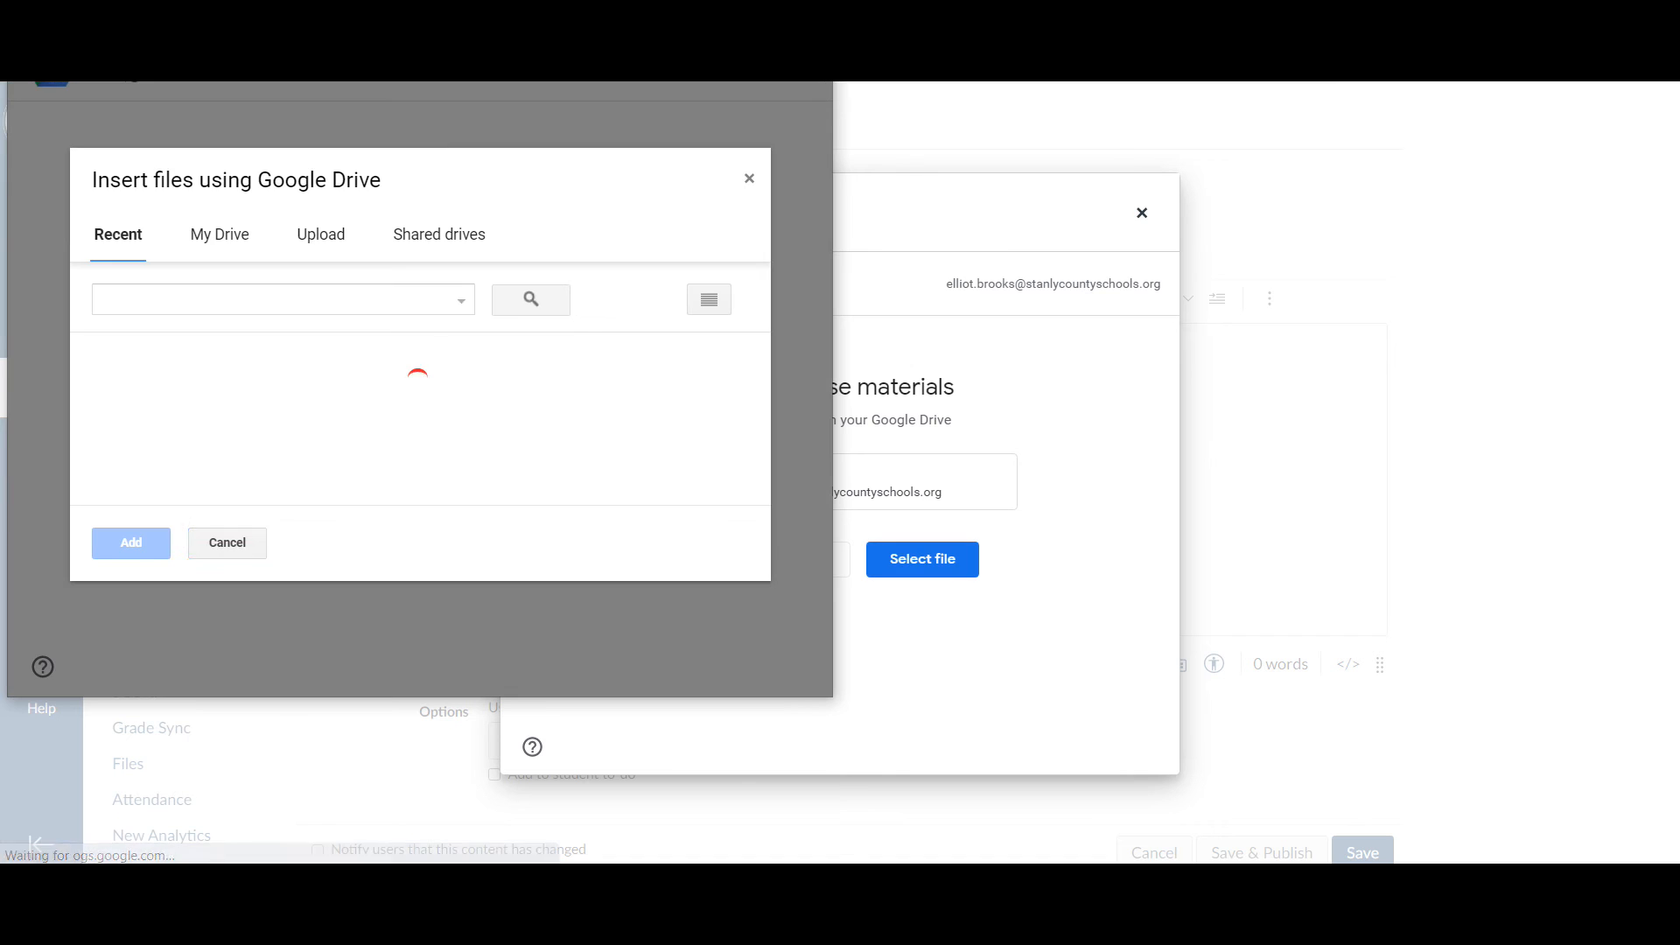
left_click(238, 234)
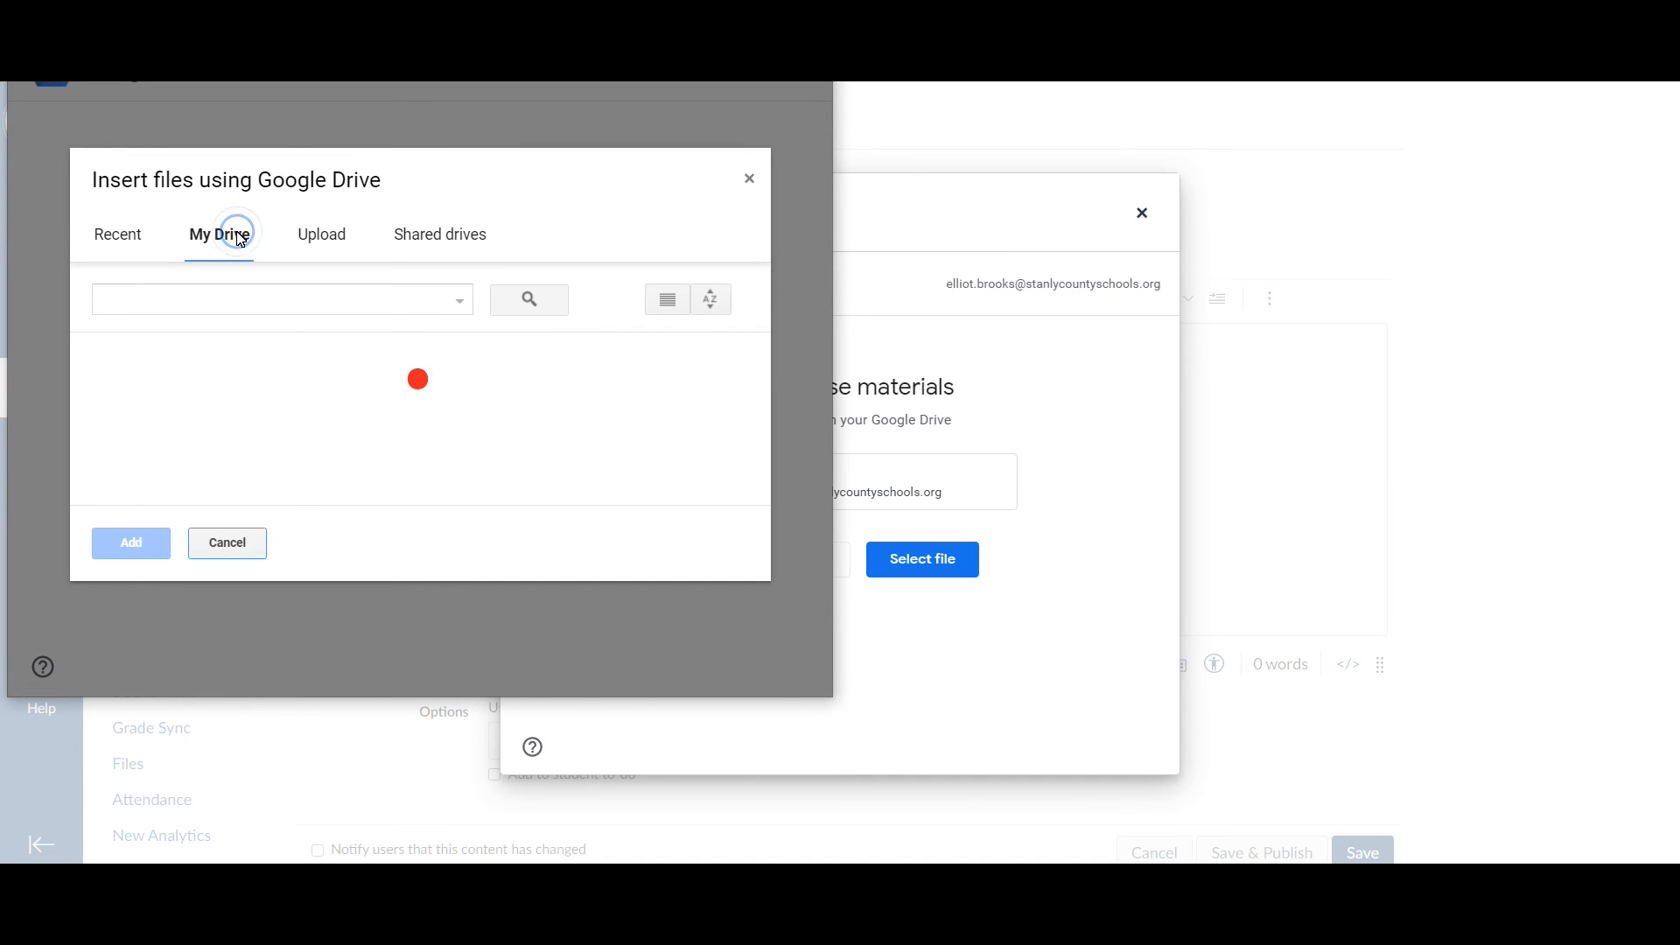
scroll(371, 450, "down", 3)
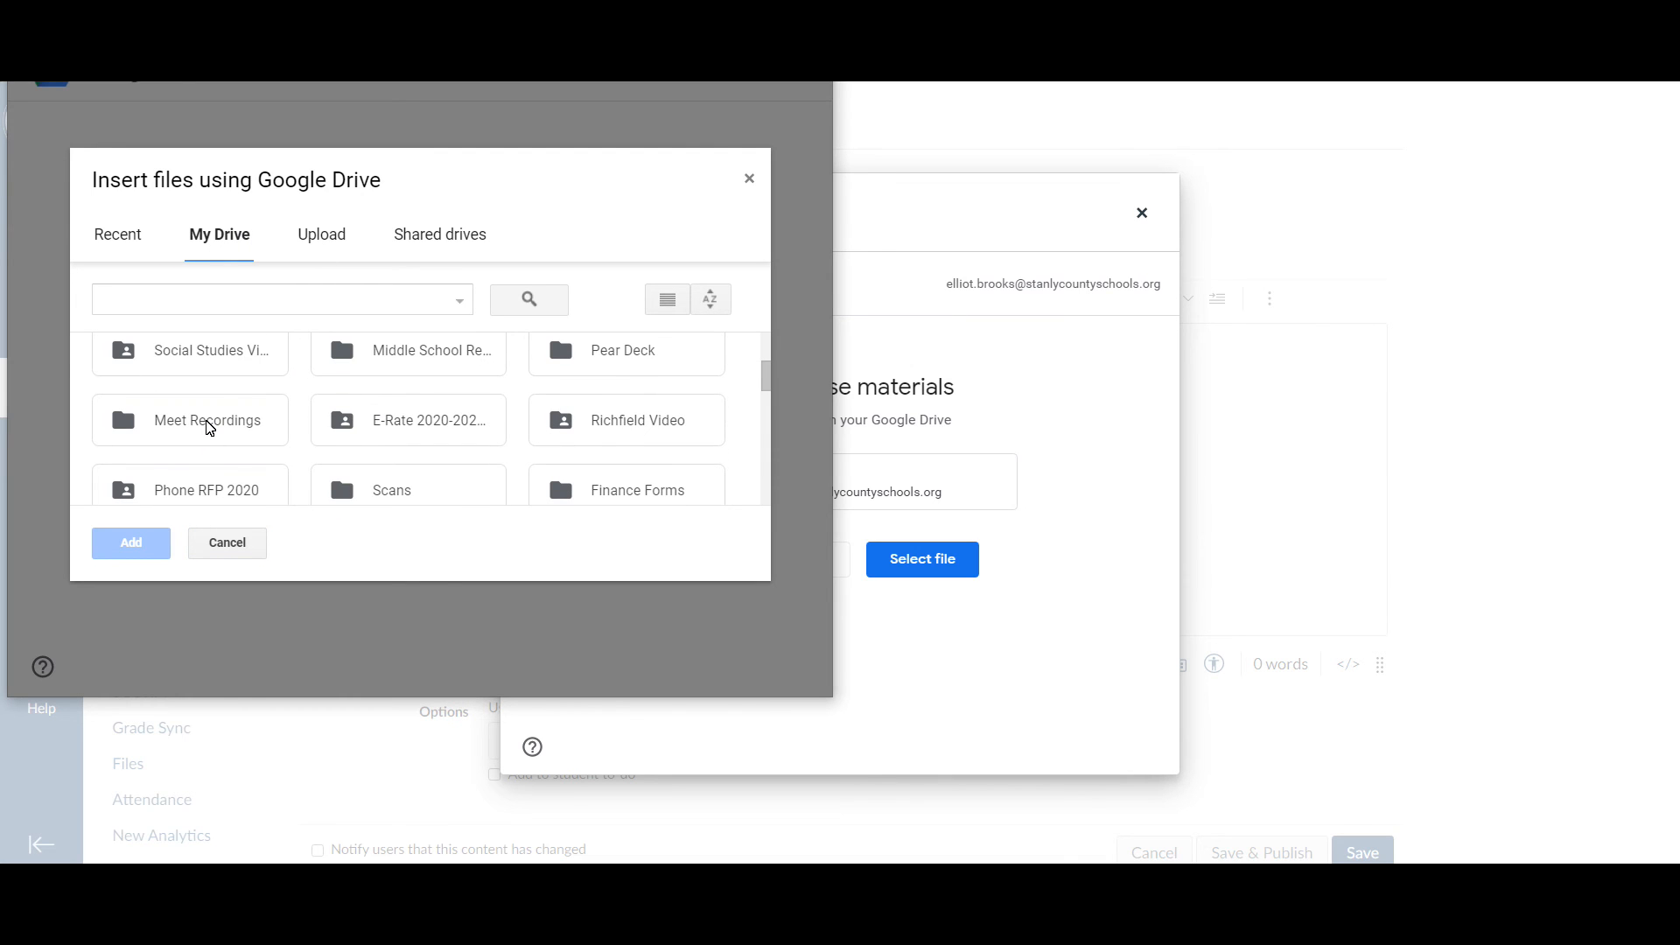
double_click(208, 426)
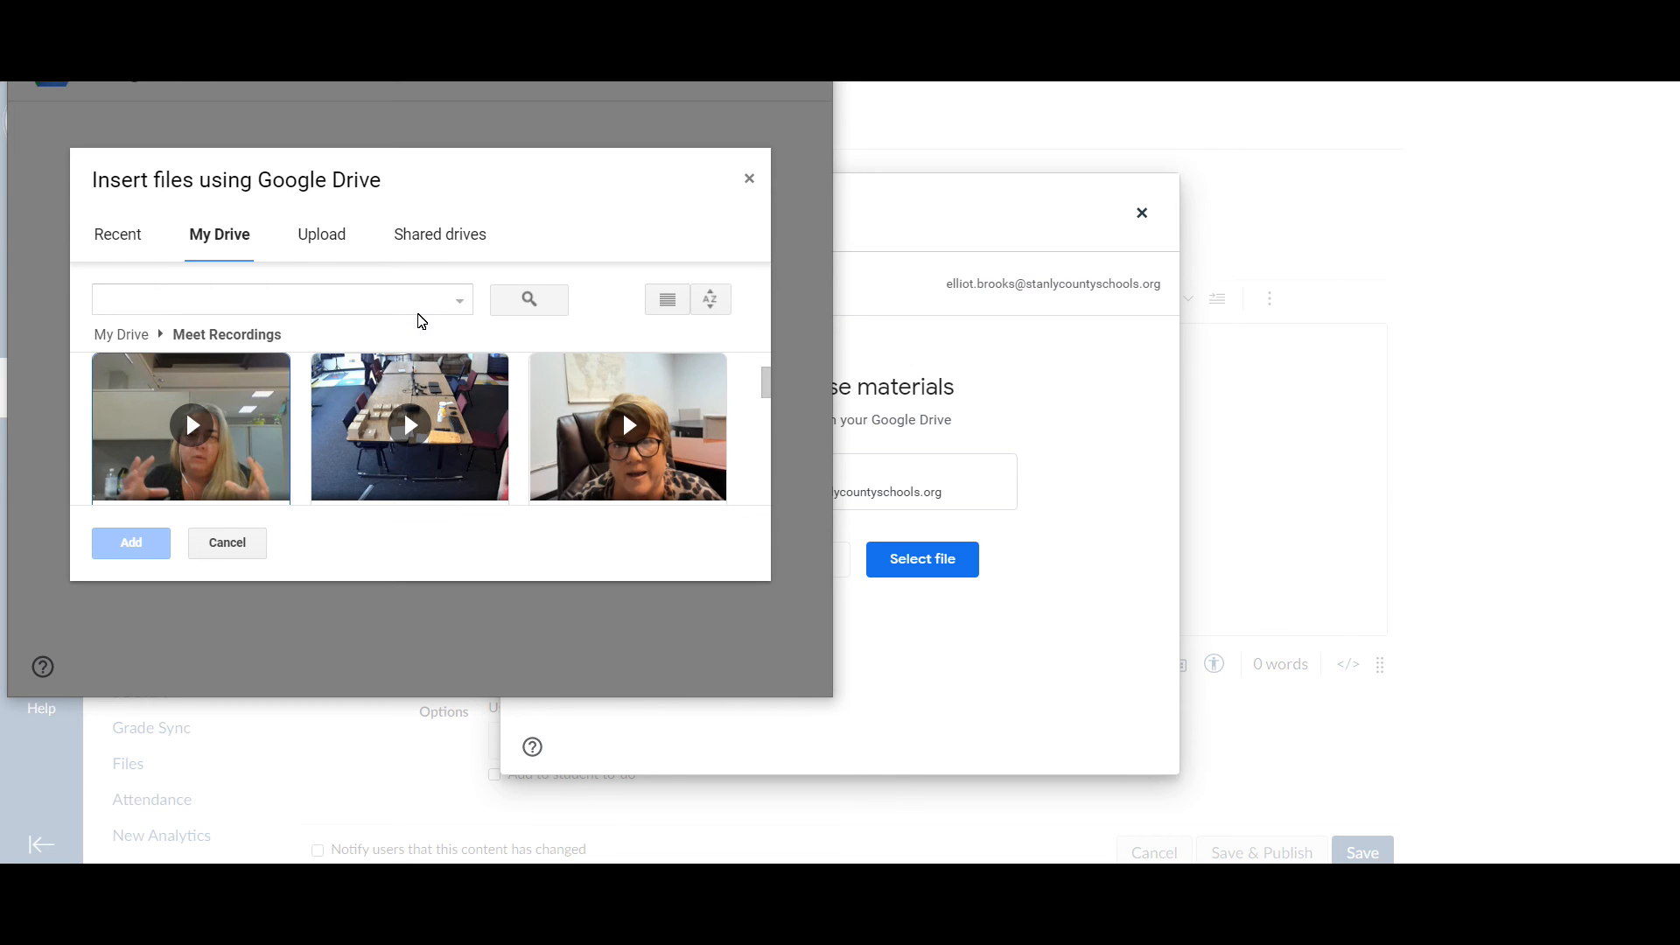
Embed the conference-table video from the Meet Recordings folder in the page, and save and publish the page
scroll(415, 426, "down", 1)
scroll(411, 429, "down", 3)
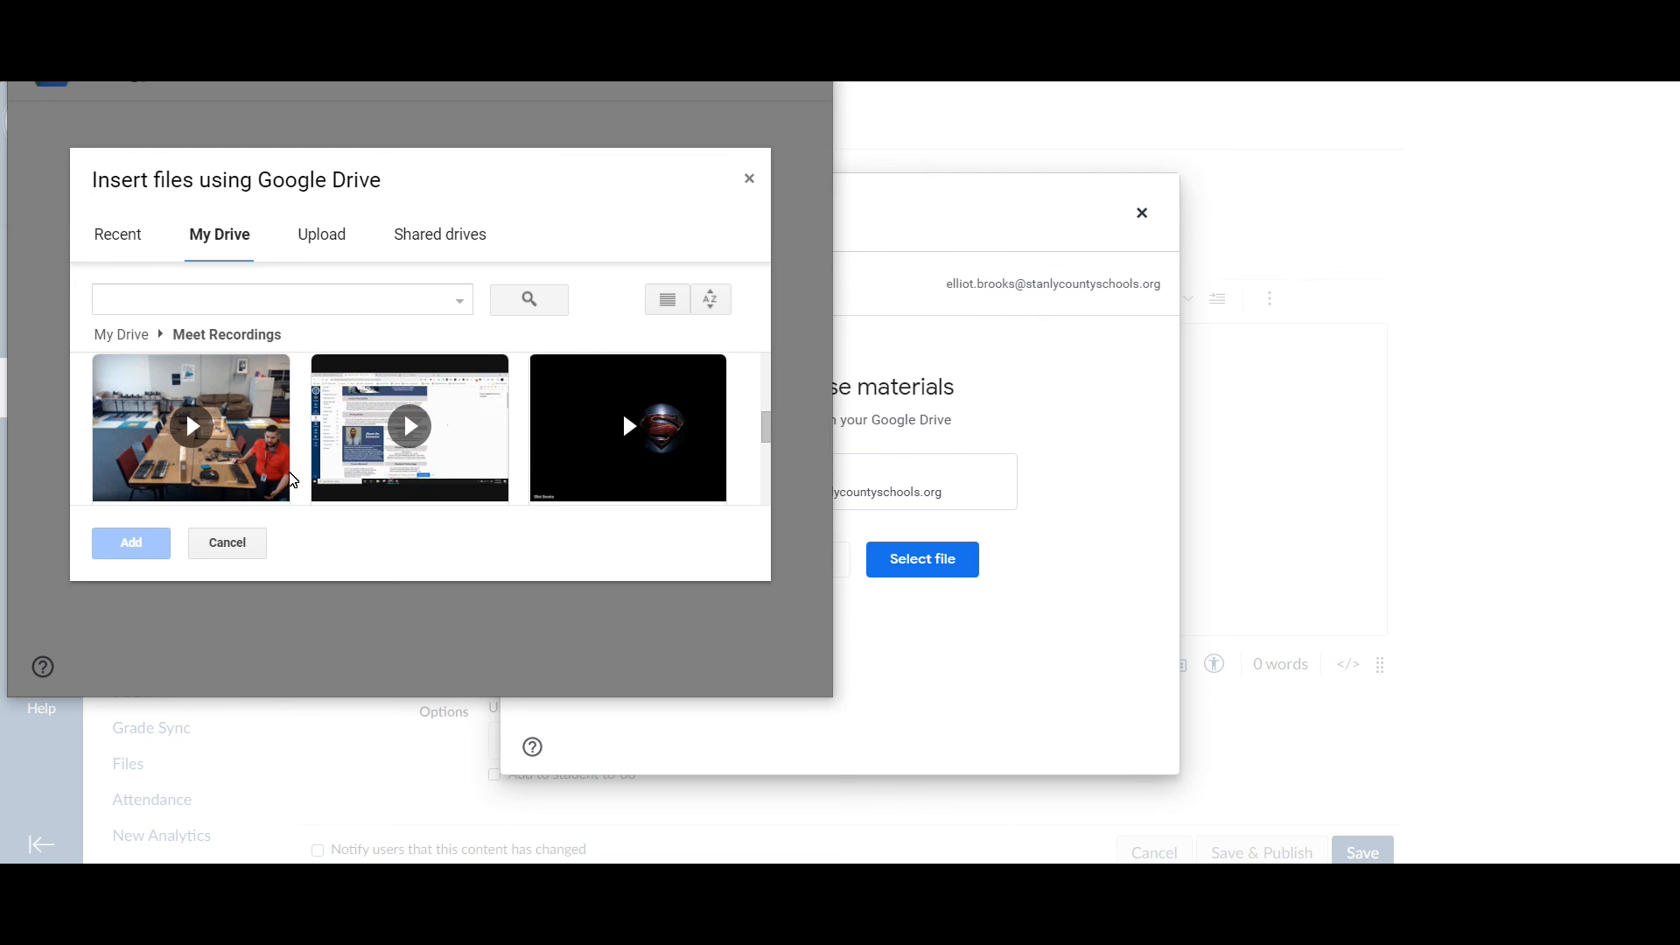
scroll(595, 463, "up", 5)
scroll(450, 460, "down", 2)
double_click(426, 420)
left_click(606, 422)
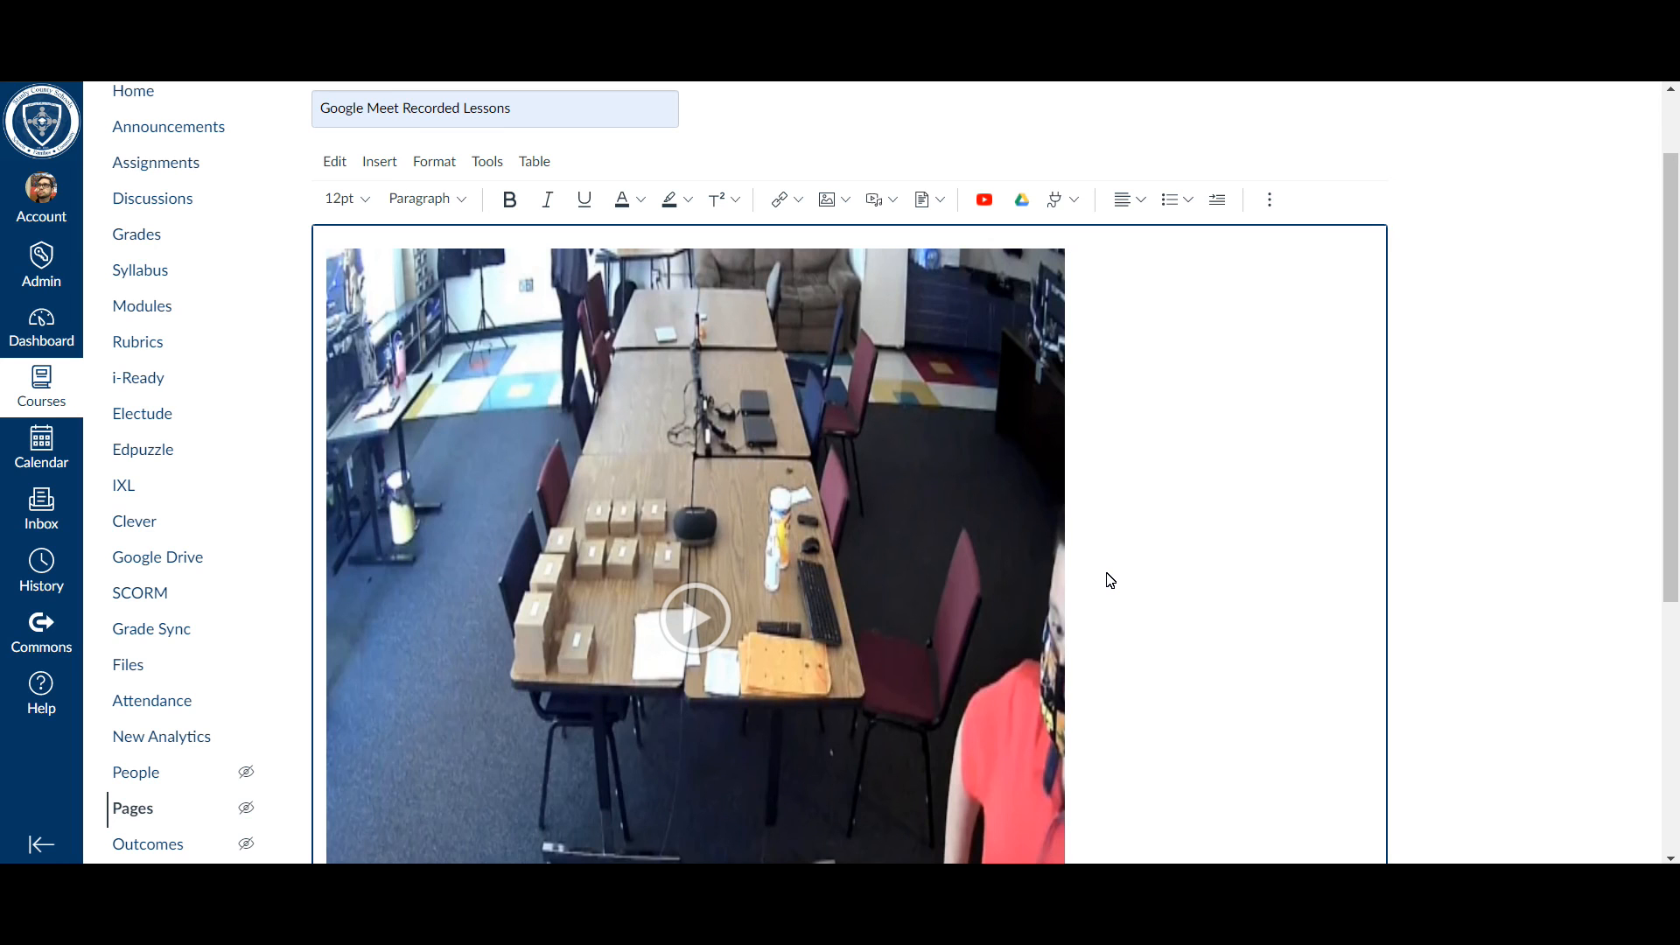
scroll(1225, 487, "down", 5)
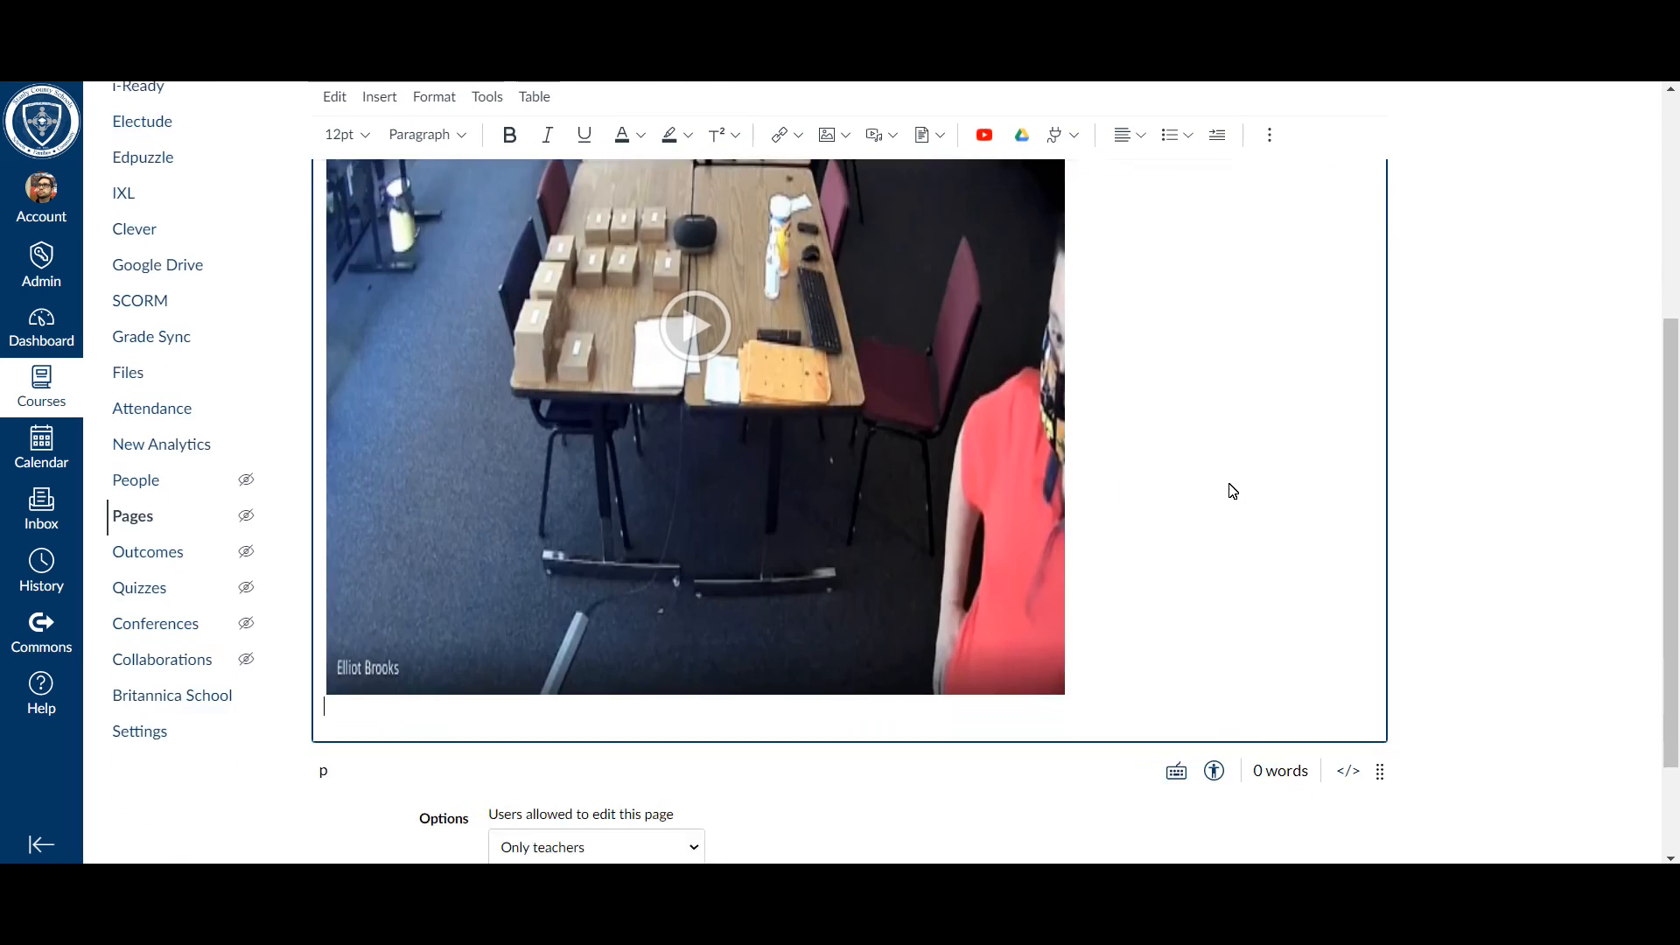
left_click(1263, 821)
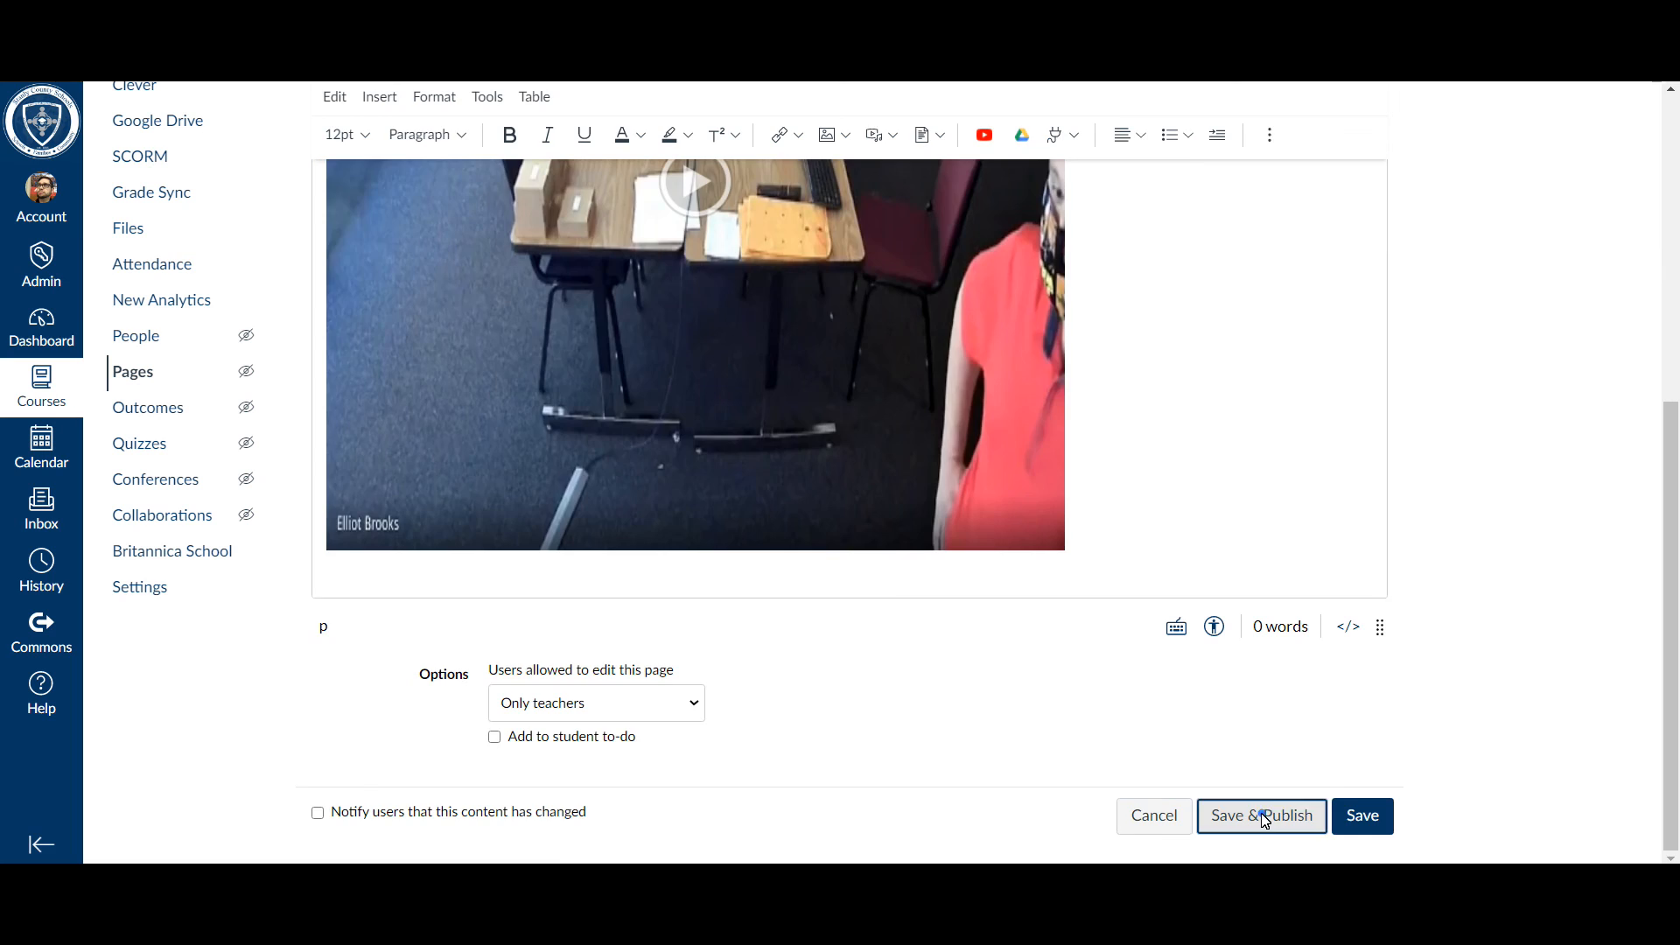